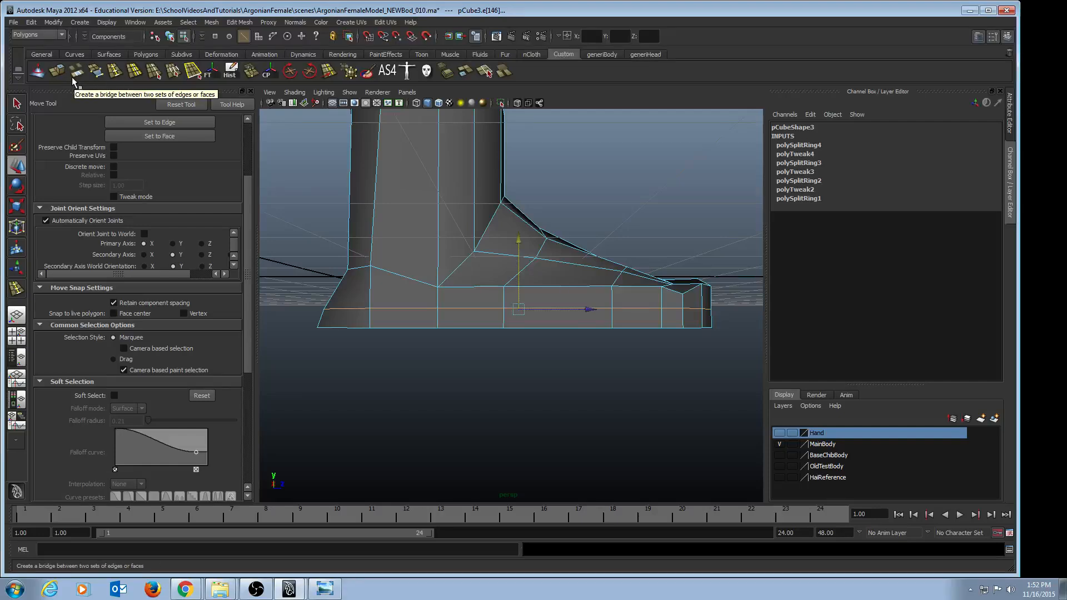
Insert an edge loop around the foot just above the bottom border of the sole
key(y)
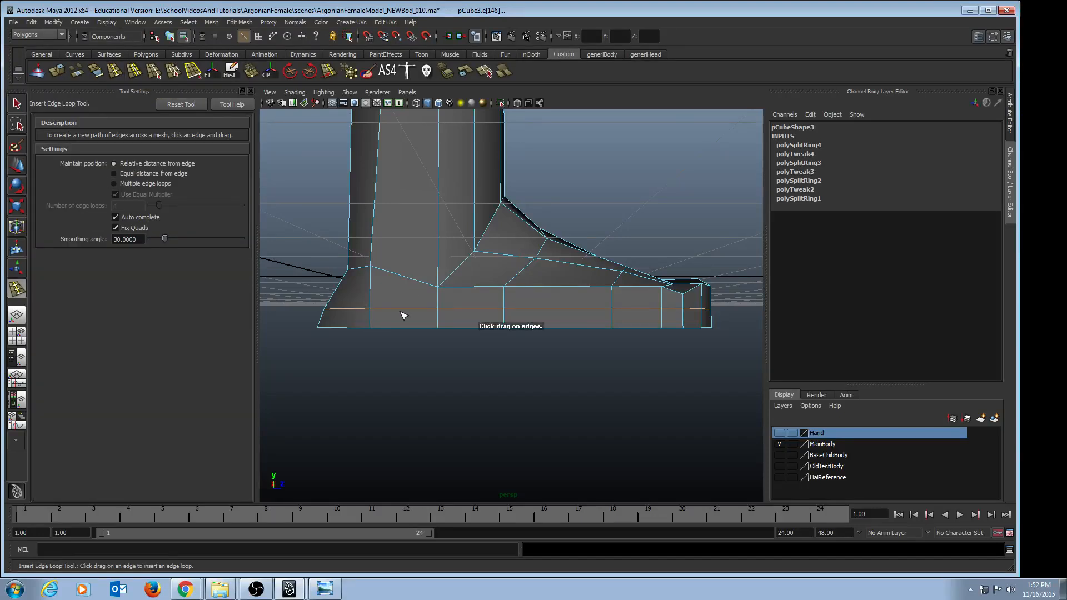
alt+drag(403, 316, 381, 325)
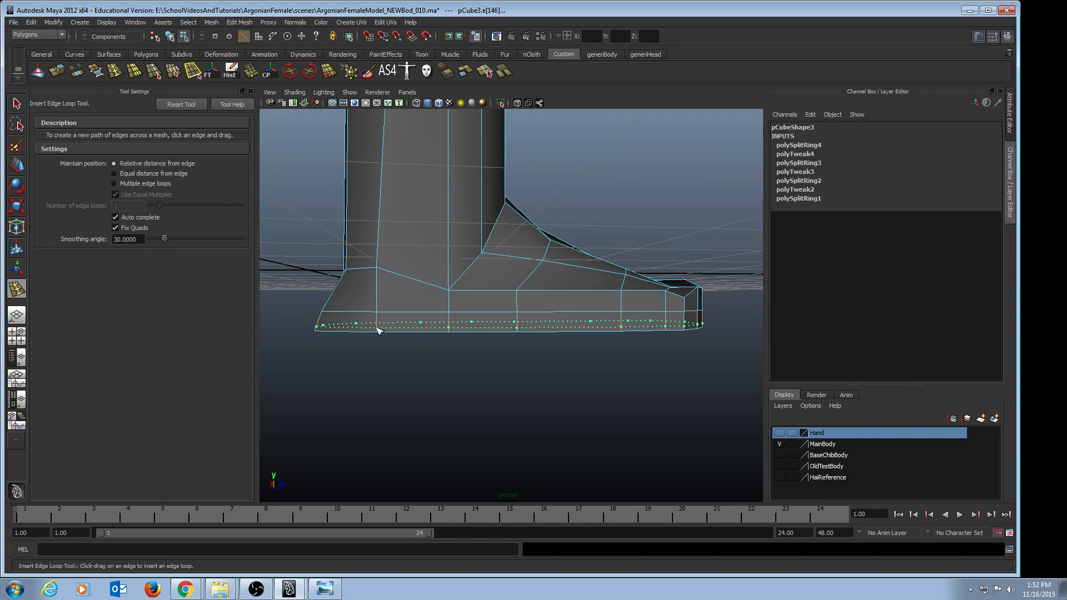
drag(377, 326, 334, 333)
alt+right_drag(333, 333, 424, 330)
key(q)
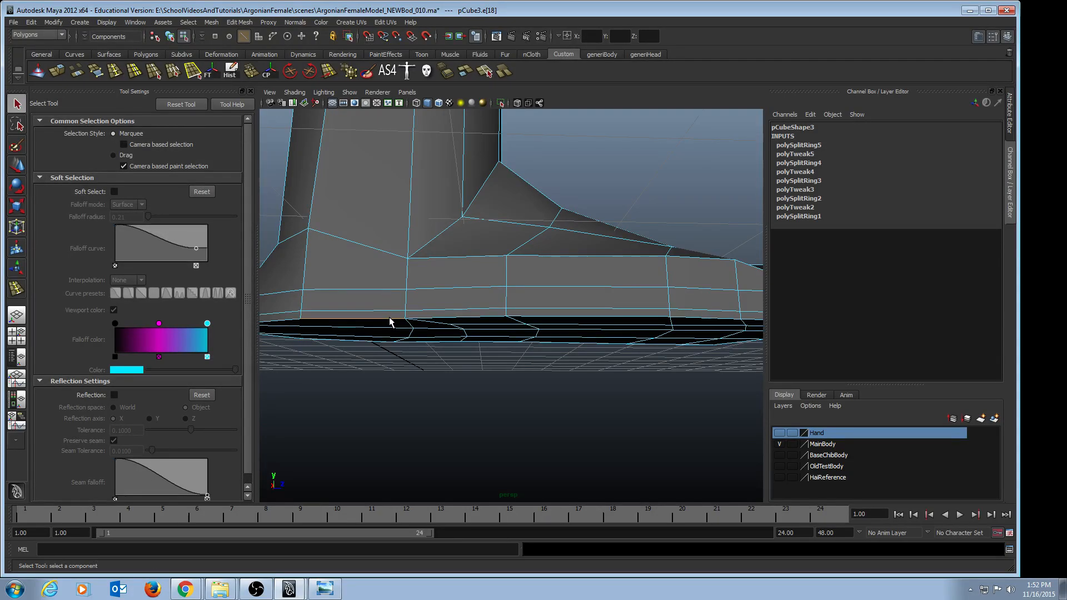
Select the whole bottom border edge loop of the sole and scale it slightly inward
alt+drag(470, 321, 478, 345)
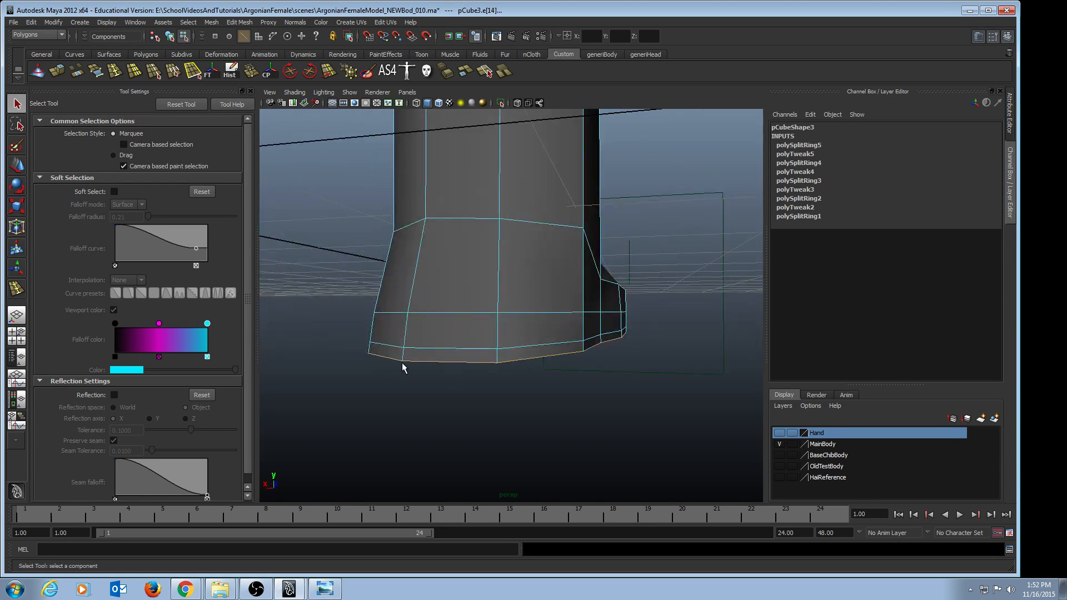
alt+drag(403, 366, 531, 345)
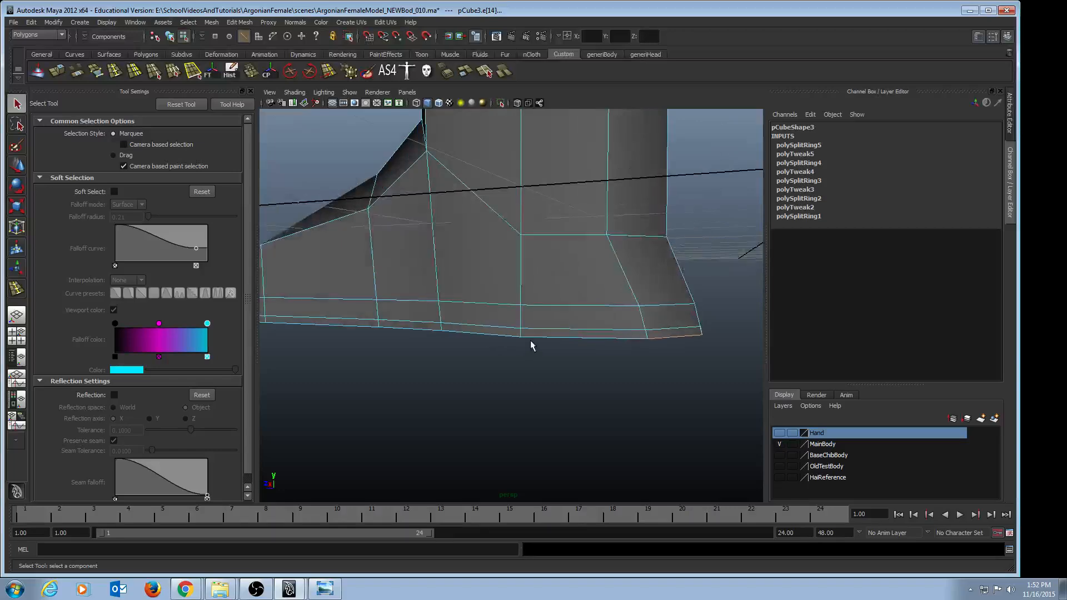
mouse_move(454, 348)
alt+mouse_down()
mouse_move(480, 337)
mouse_move(443, 340)
mouse_move(452, 345)
alt+mouse_up()
alt+drag(382, 330, 484, 325)
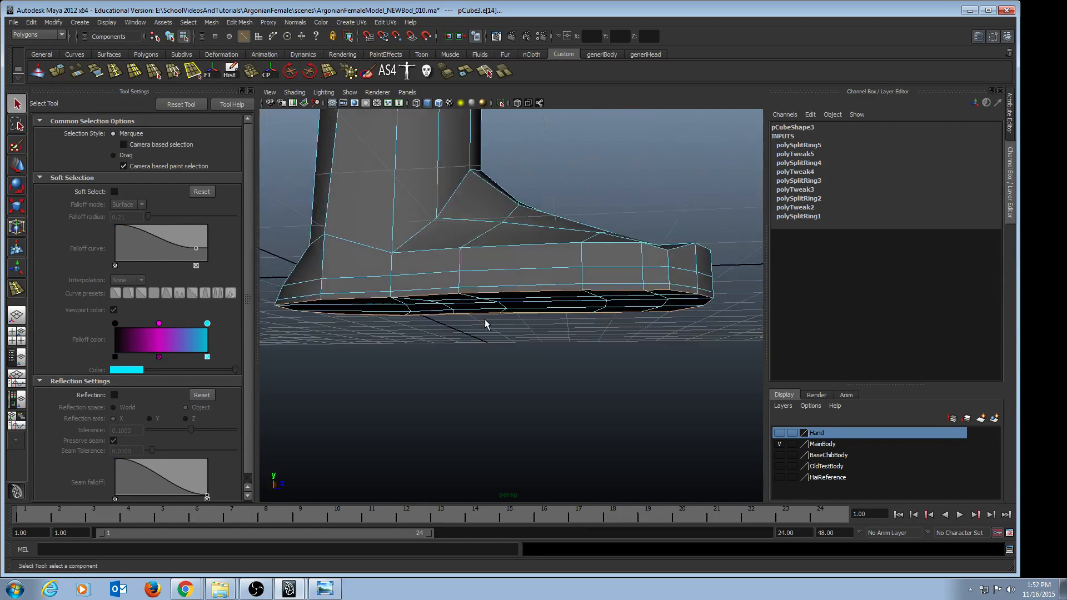
key(r)
ctrl+click(488, 210)
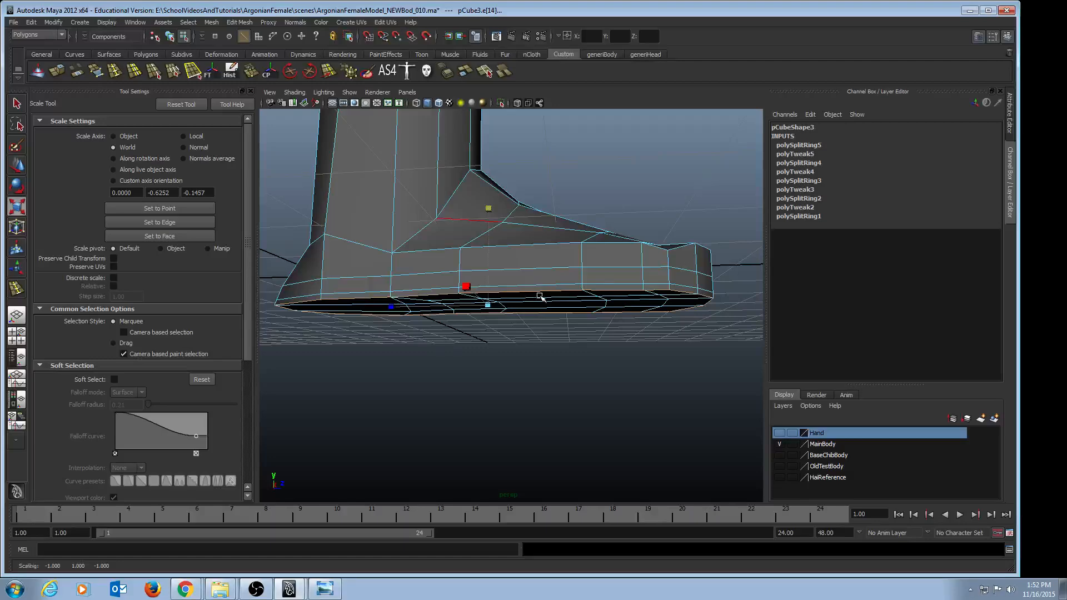
alt+drag(540, 296, 459, 318)
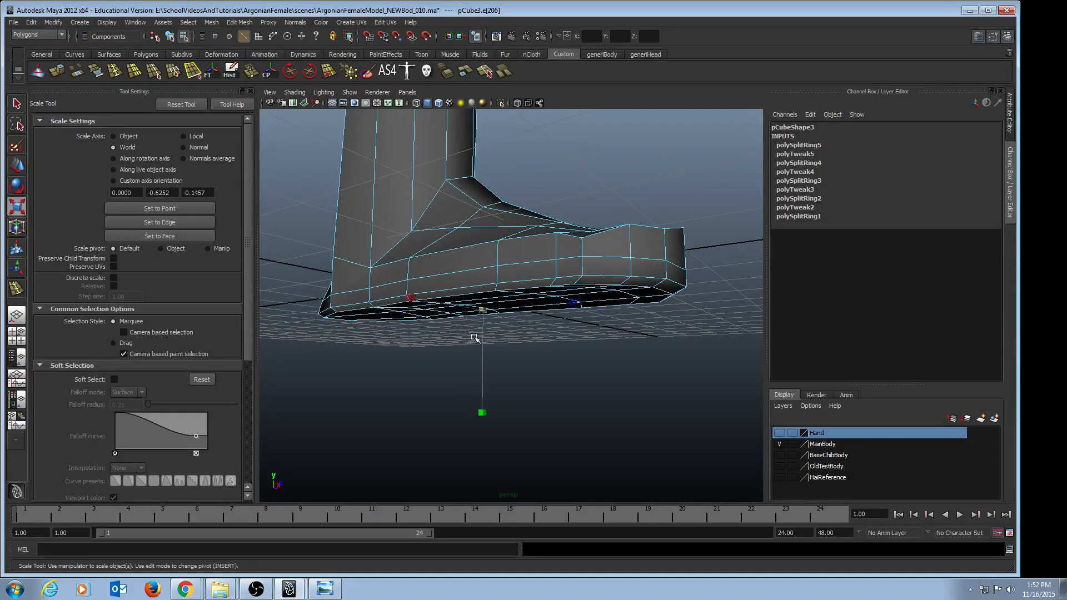
alt+drag(572, 367, 369, 305)
Raise the middle horizontal edge across the back of the heel
key(q)
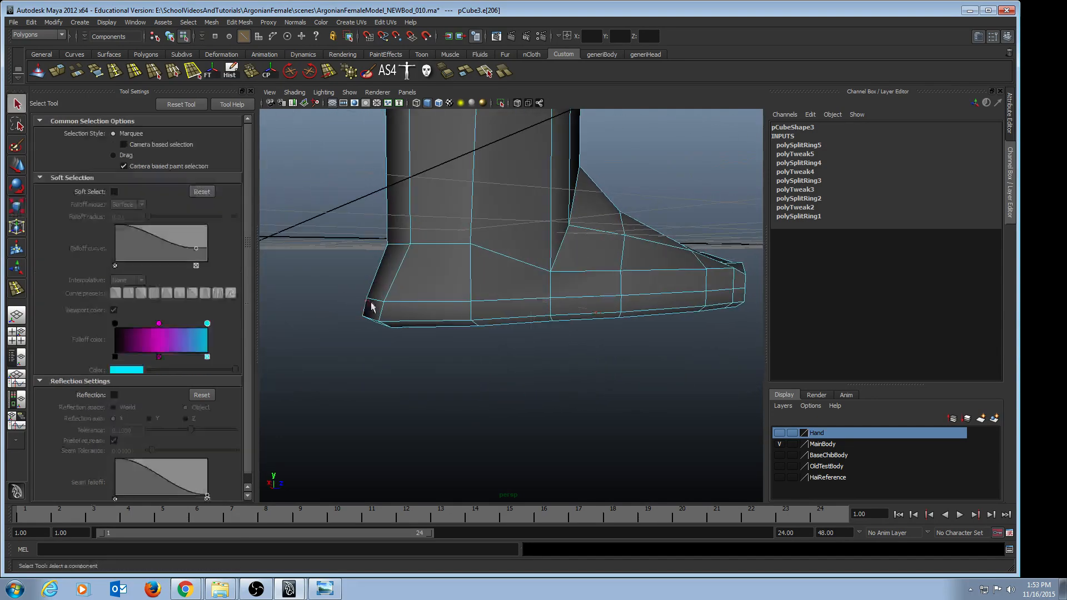
click(378, 261)
key(w)
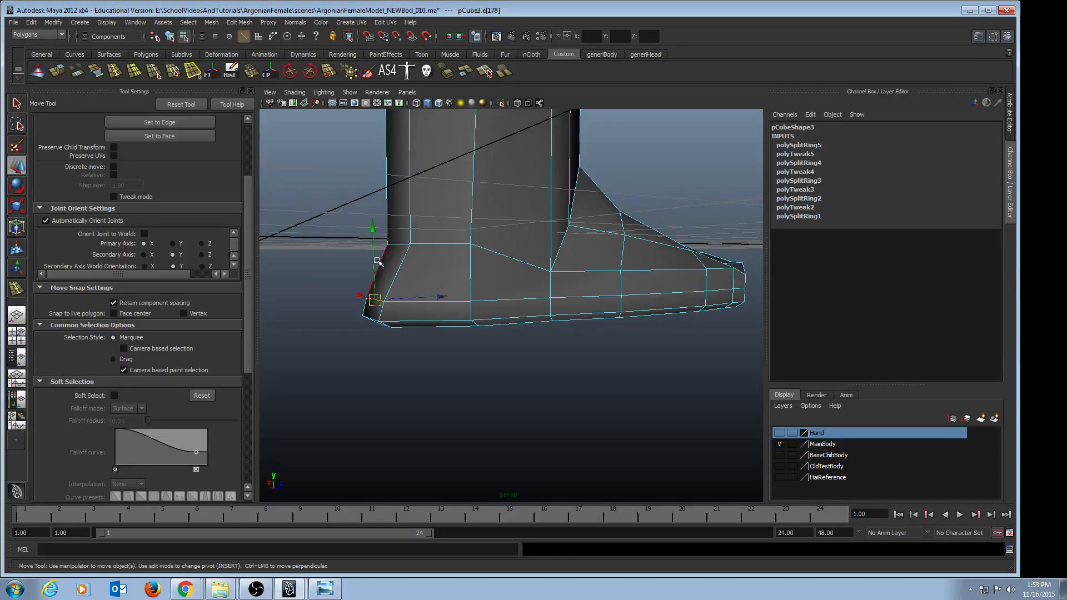
drag(373, 236, 371, 217)
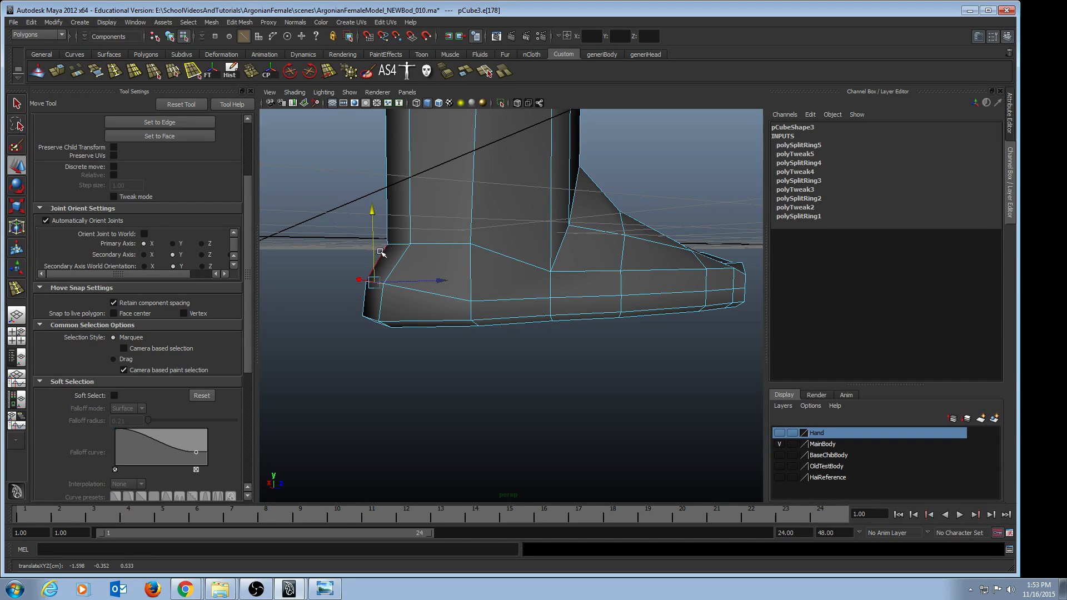
drag(373, 214, 374, 246)
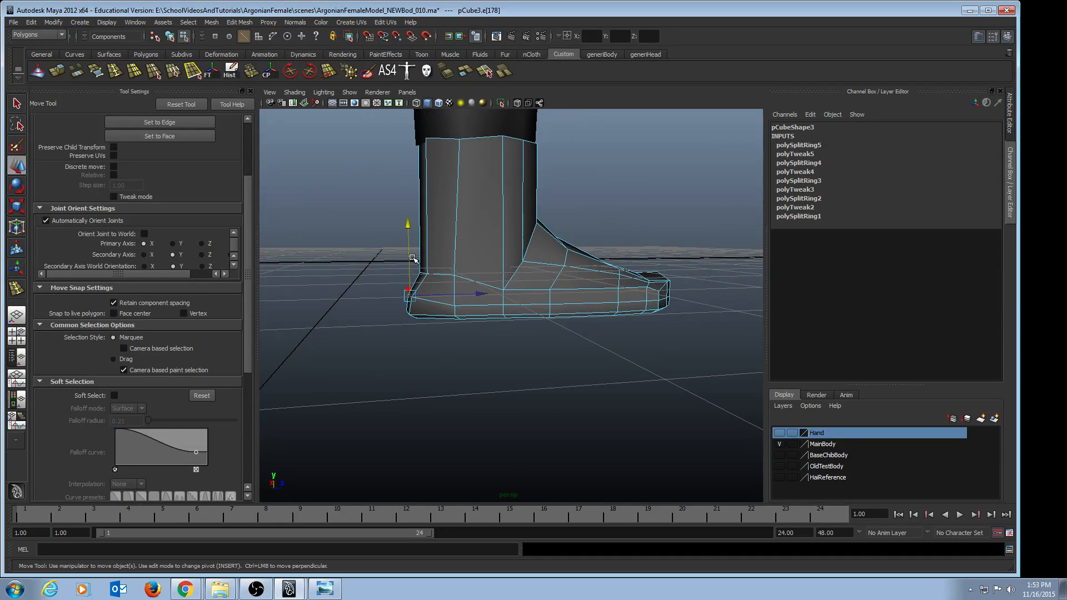
Try to move the lower edges at the back of the heel
alt+drag(422, 275, 404, 313)
key(q)
alt+right_drag(340, 309, 385, 308)
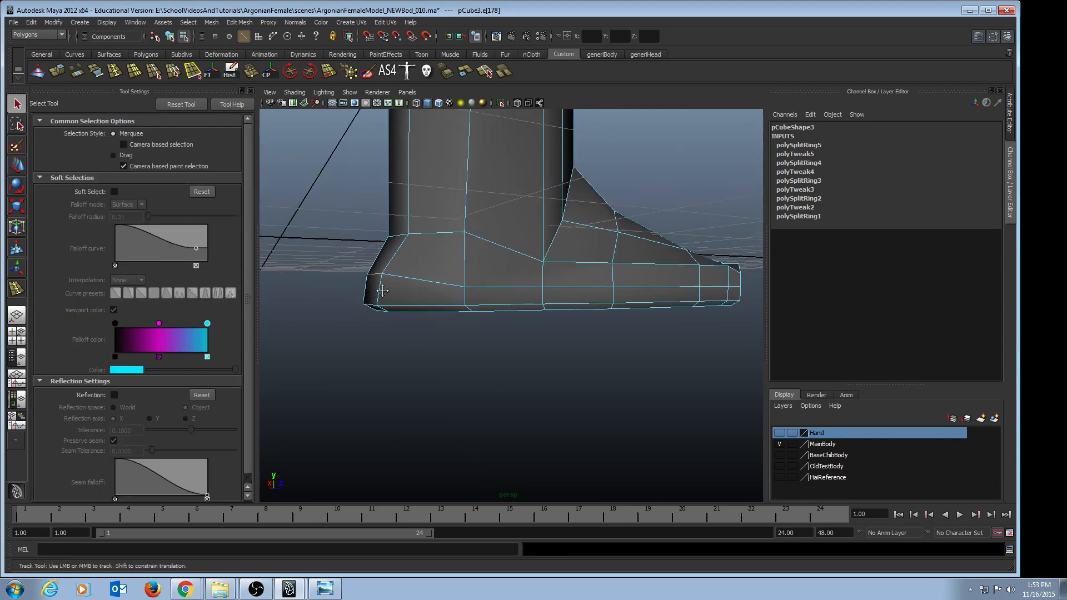
alt+middle_drag(385, 308, 414, 299)
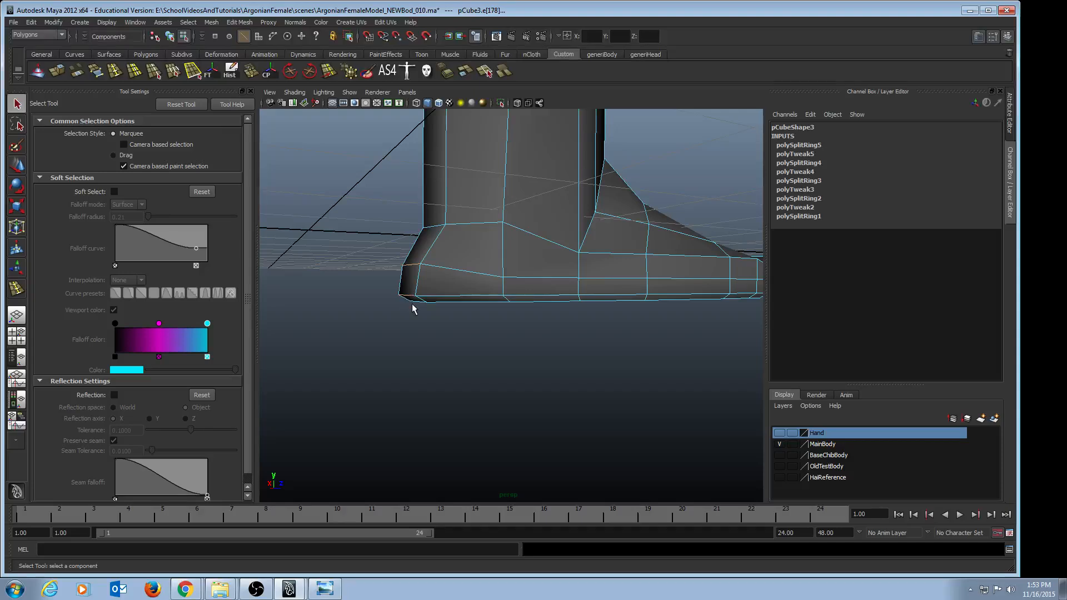
shift+click(415, 302)
alt+drag(417, 306, 455, 324)
key(w)
drag(462, 287, 475, 287)
key(ctrl+z)
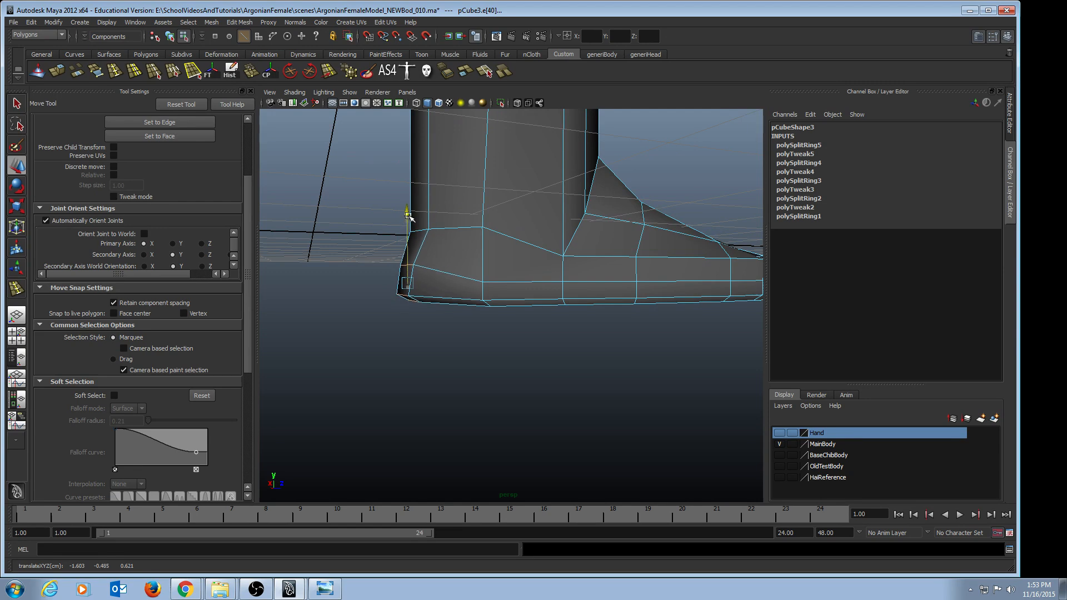
Raise the lower edges at the back of the heel to give it a rounder profile
key(q)
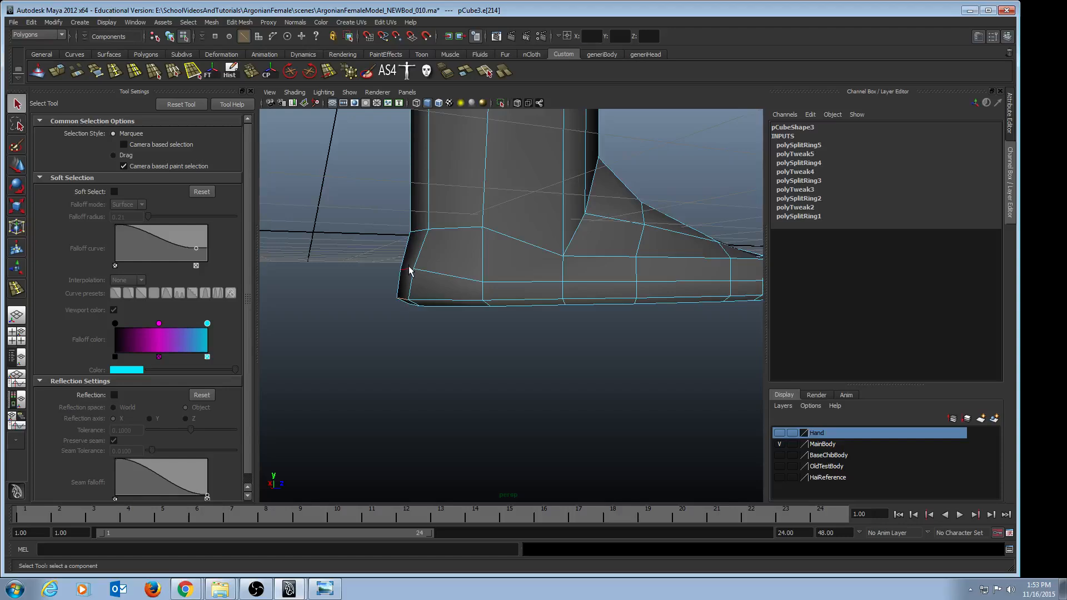
key(w)
drag(404, 214, 402, 204)
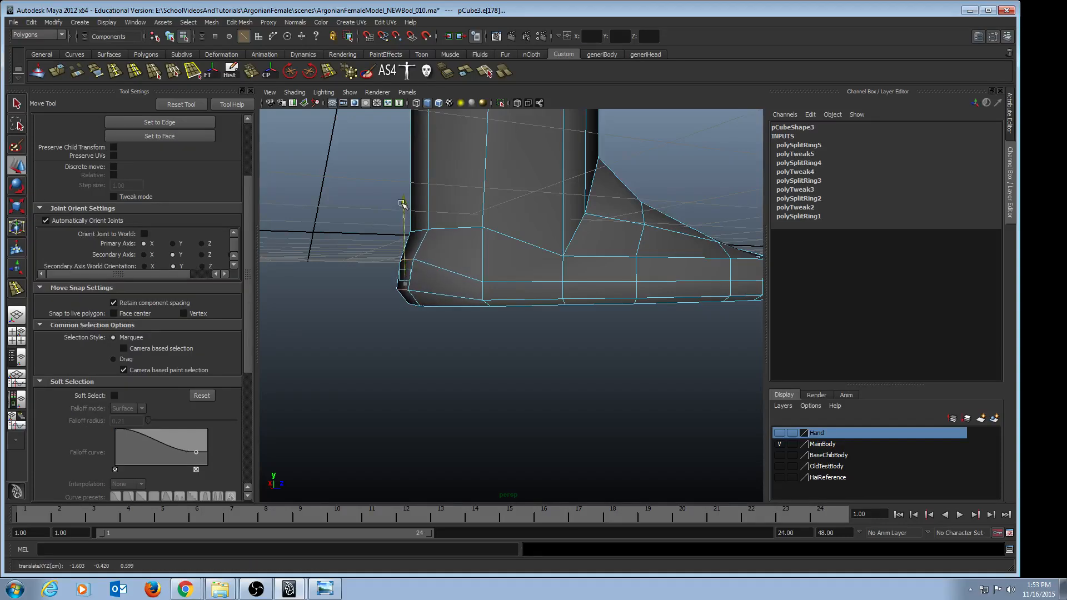
Reposition the individual vertices on one side of the heel to smooth its curve
alt+drag(503, 257, 505, 289)
key(q)
key(F9)
click(525, 282)
key(w)
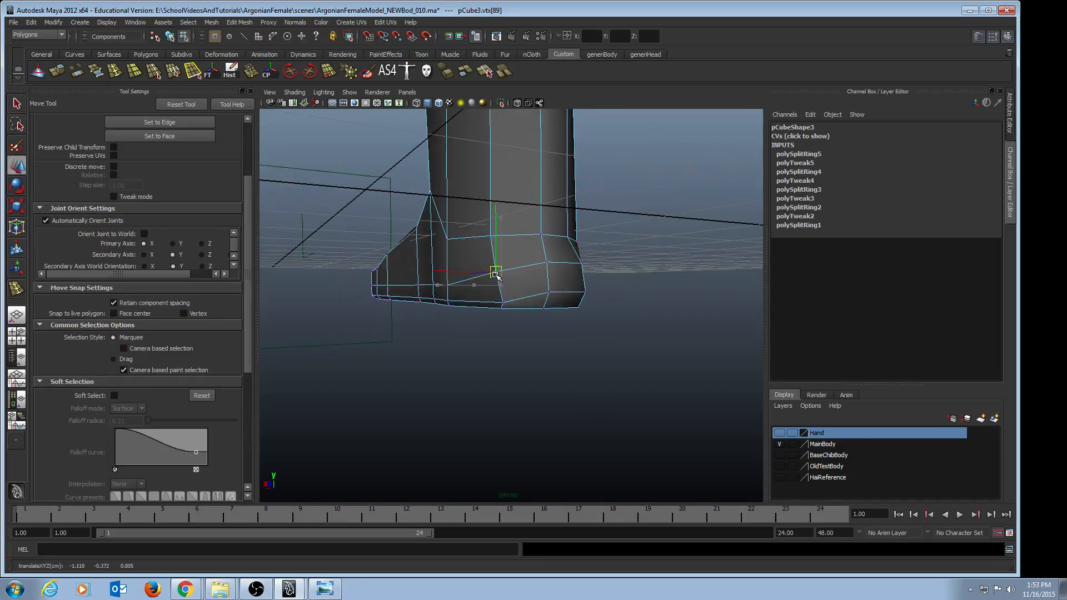
click(503, 305)
click(499, 294)
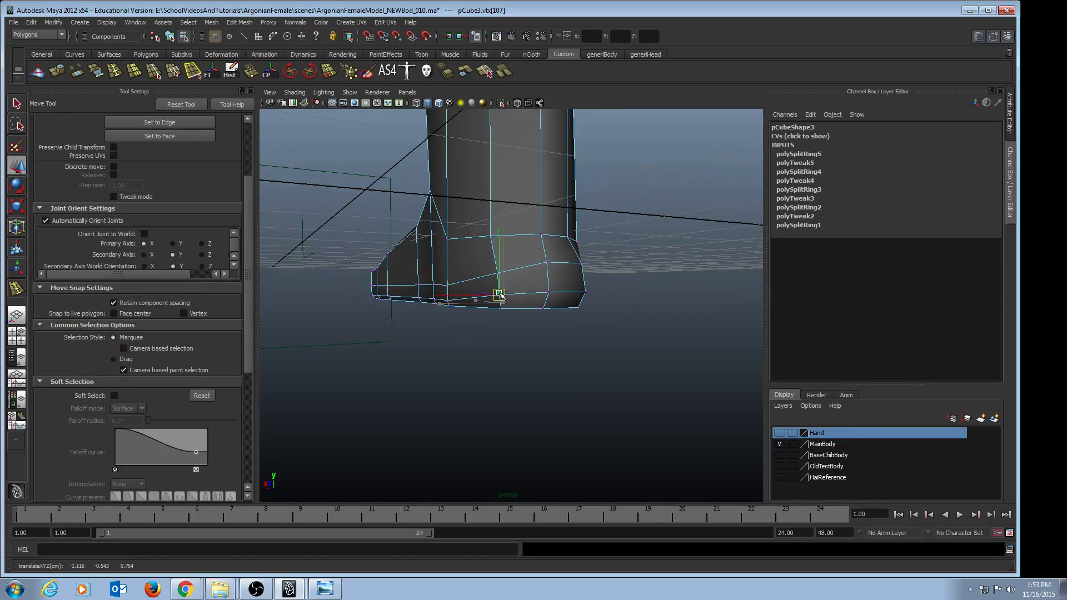
Adjust the matching vertices on the opposite side of the heel
mouse_move(504, 296)
alt+mouse_down()
mouse_move(506, 309)
mouse_move(505, 277)
alt+mouse_up()
click(503, 284)
click(503, 300)
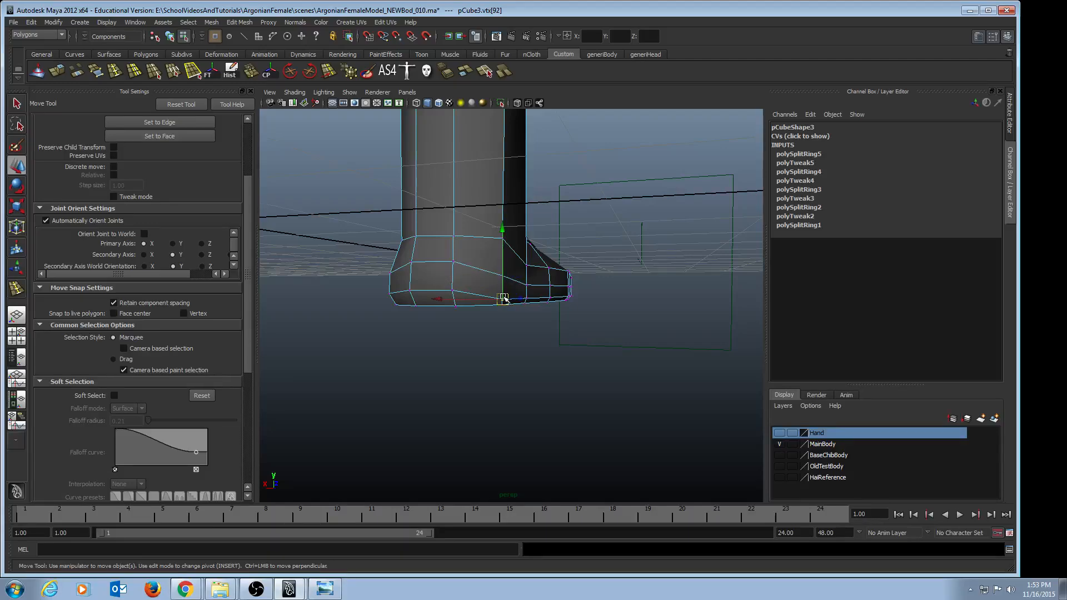
Clear the selection and hide the viewport grid to check the foot against the whole body
alt+drag(438, 253, 498, 274)
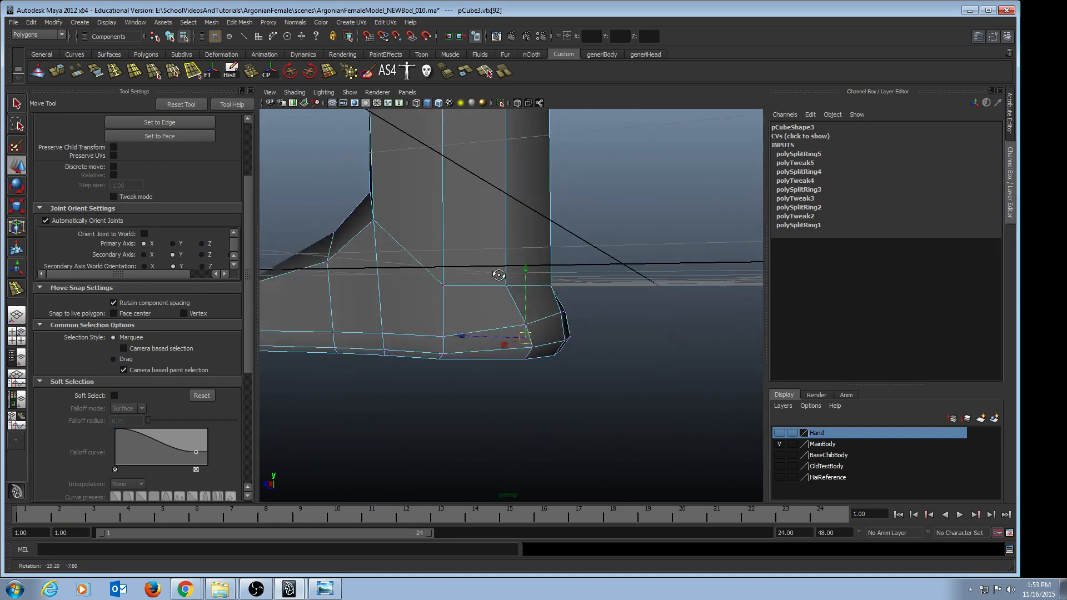
alt+right_drag(498, 274, 305, 245)
alt+drag(332, 246, 429, 247)
alt+right_drag(429, 248, 294, 243)
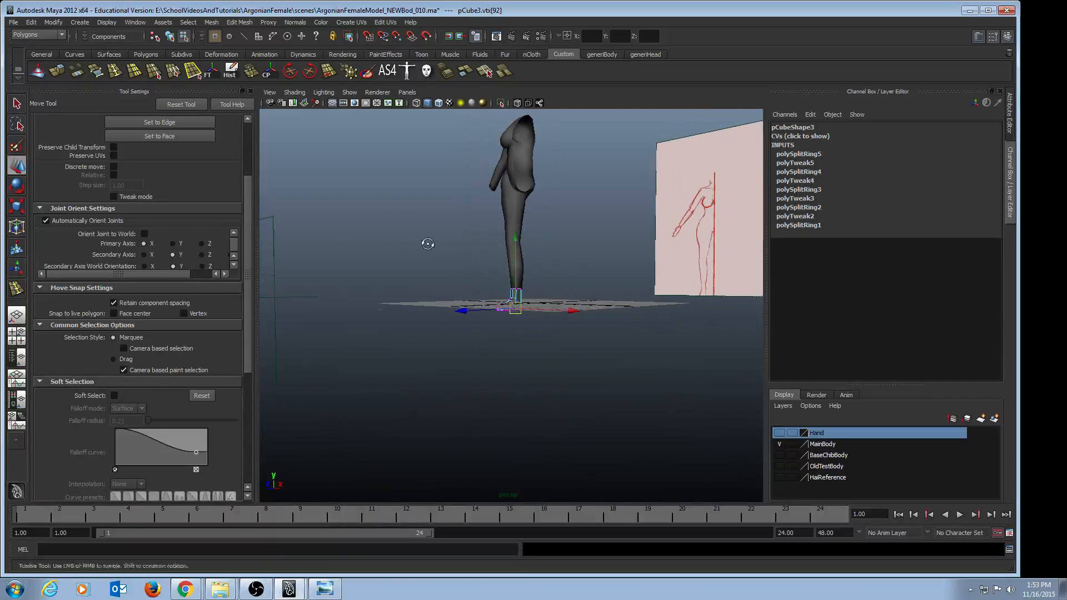
alt+drag(428, 243, 582, 260)
click(538, 290)
alt+drag(538, 290, 538, 290)
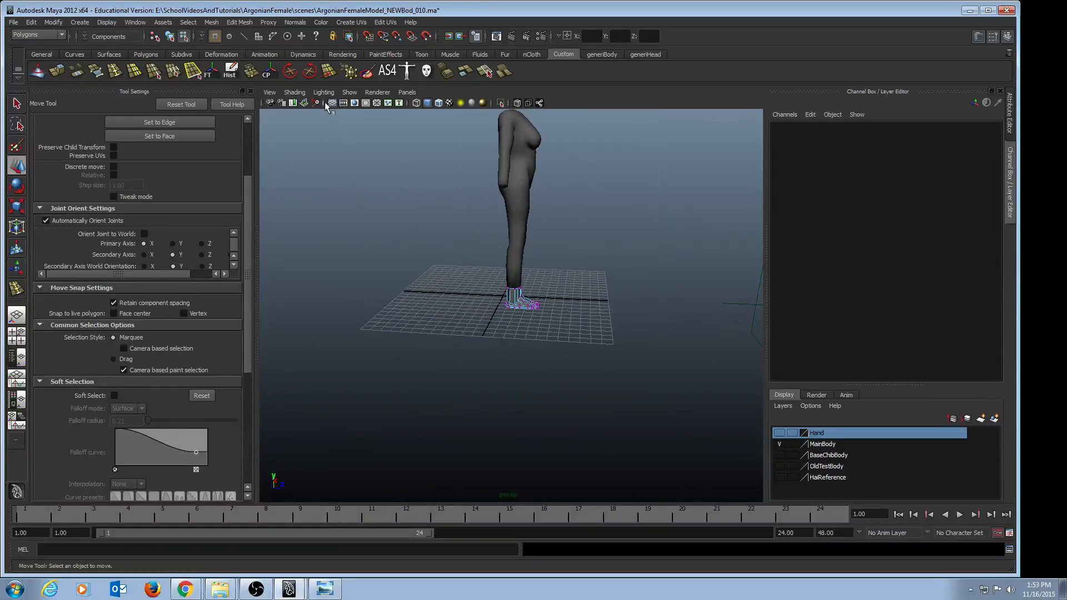
click(348, 93)
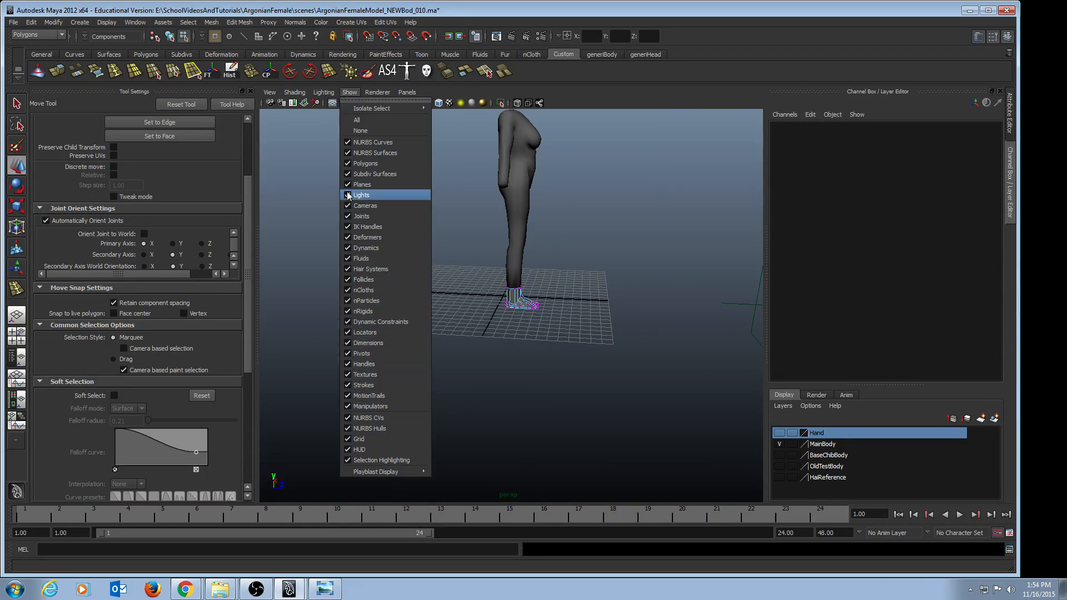
click(355, 438)
Insert a horizontal edge loop around the upper part of the ankle
alt+right_drag(496, 276, 629, 288)
alt+middle_drag(603, 287, 576, 409)
alt+drag(611, 403, 386, 374)
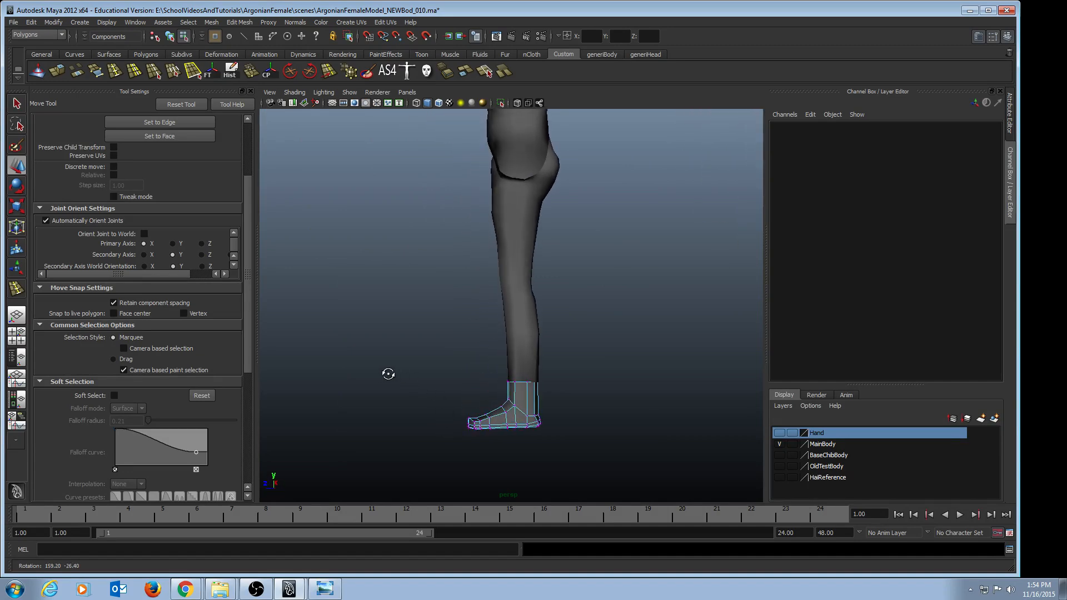
alt+right_drag(386, 374, 545, 254)
alt+drag(544, 254, 524, 298)
key(q)
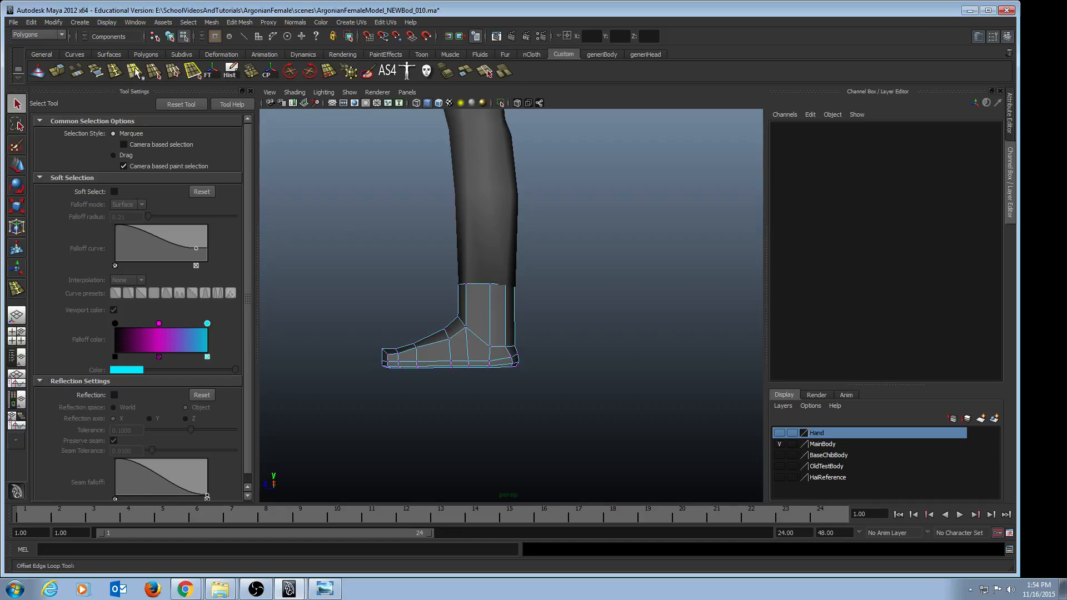
click(116, 72)
drag(492, 305, 493, 306)
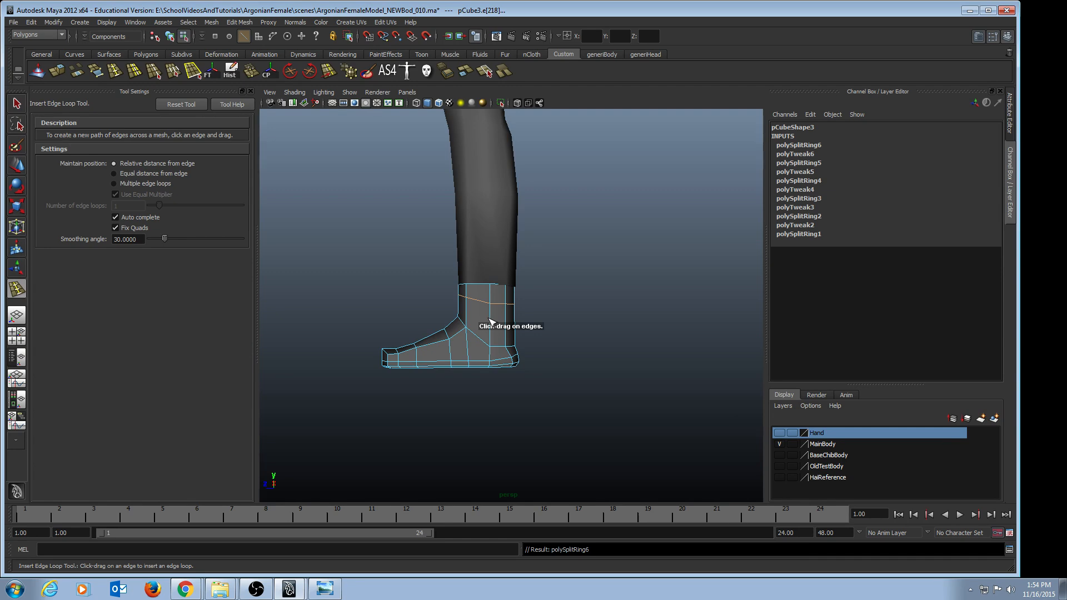
Insert a second edge loop around the ankle, between the first one and the foot
alt+drag(490, 321, 498, 343)
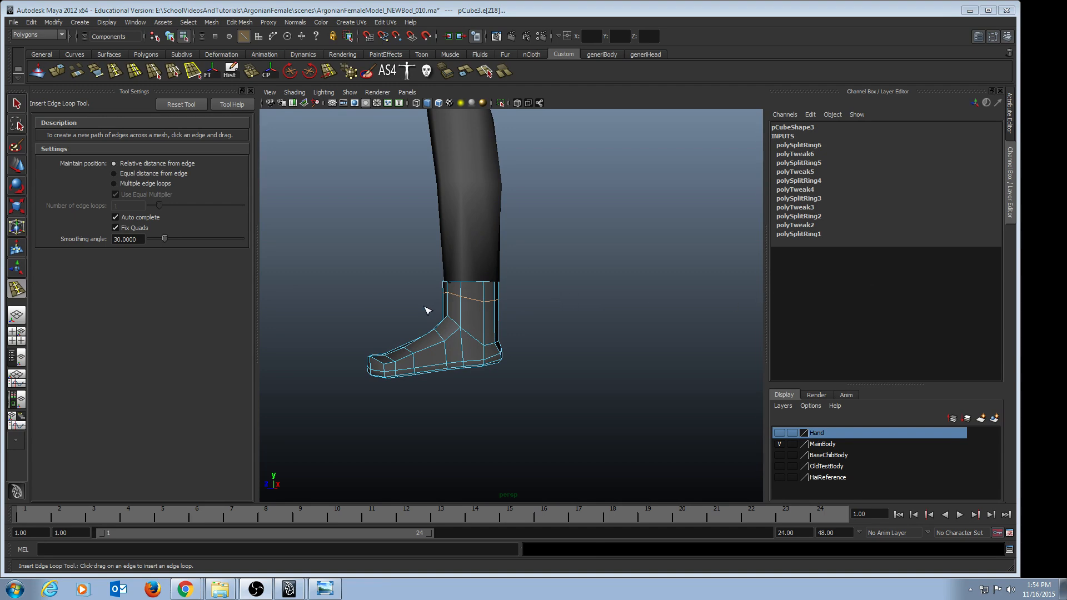
alt+drag(427, 311, 693, 300)
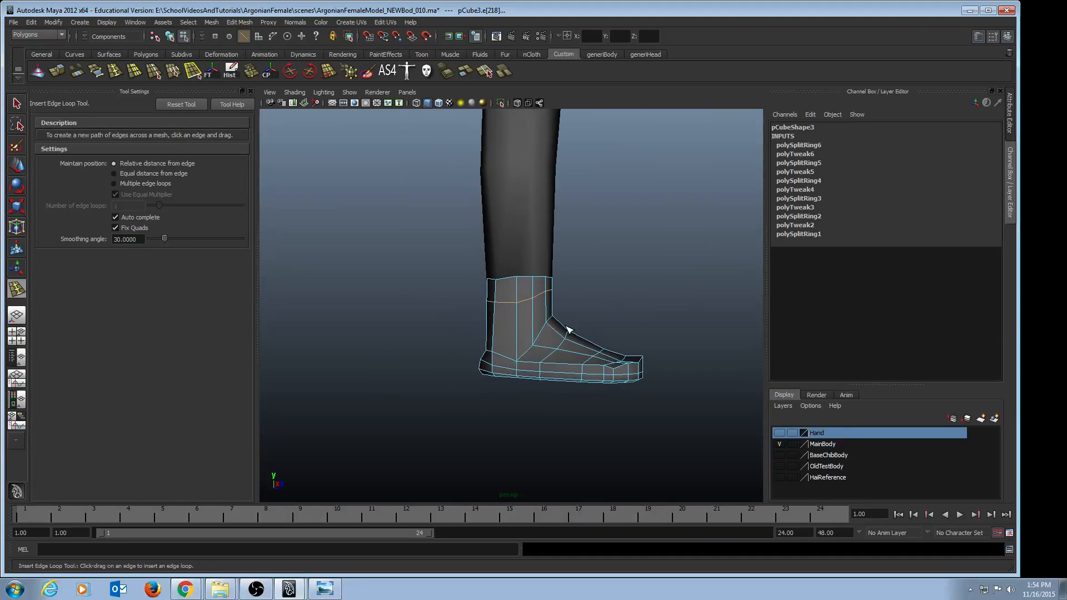
alt+drag(568, 330, 509, 329)
Select the face on the side of the ankle between the two new loops and move it outward
key(q)
key(F11)
click(508, 328)
key(w)
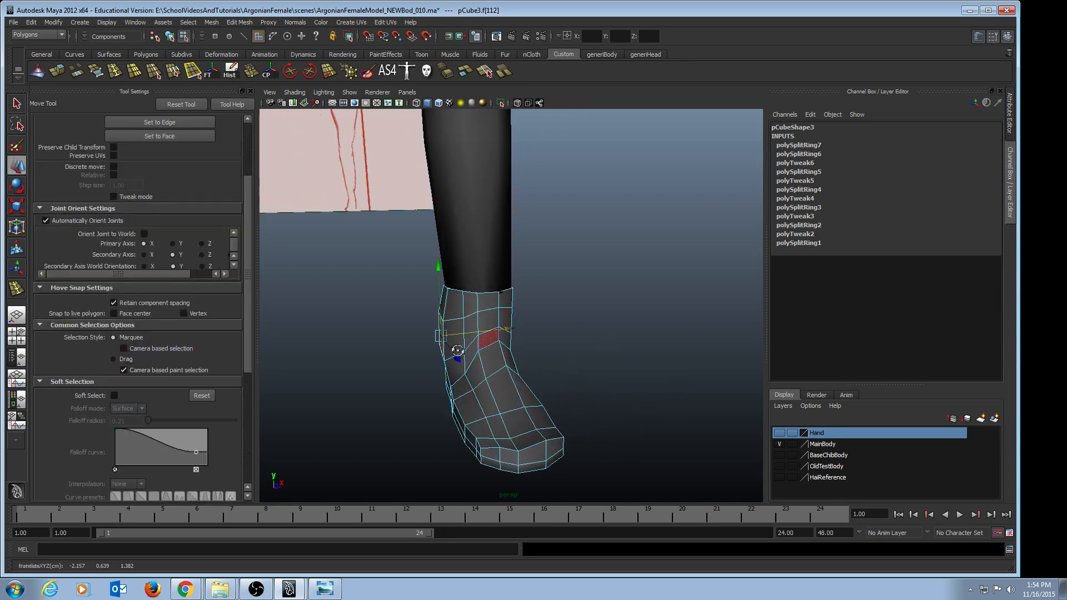
alt+drag(457, 351, 504, 350)
alt+right_drag(505, 350, 526, 364)
Move the lower front corner vertex of the side ankle face to reshape the ankle
key(q)
key(F9)
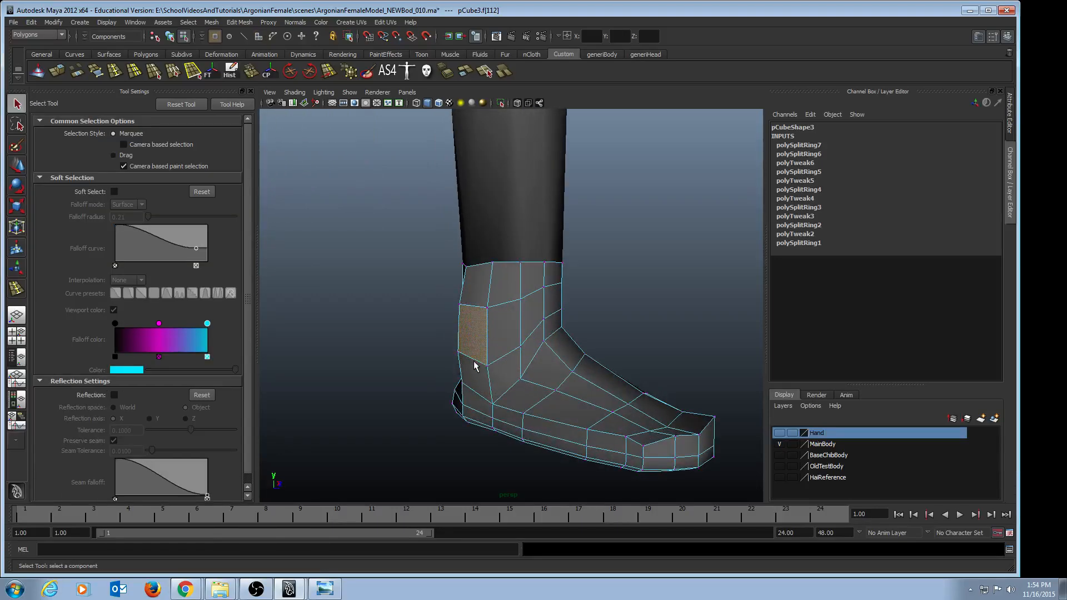
click(488, 366)
key(w)
drag(490, 299, 528, 309)
Try to scale down the face on the side of the ankle
key(F11)
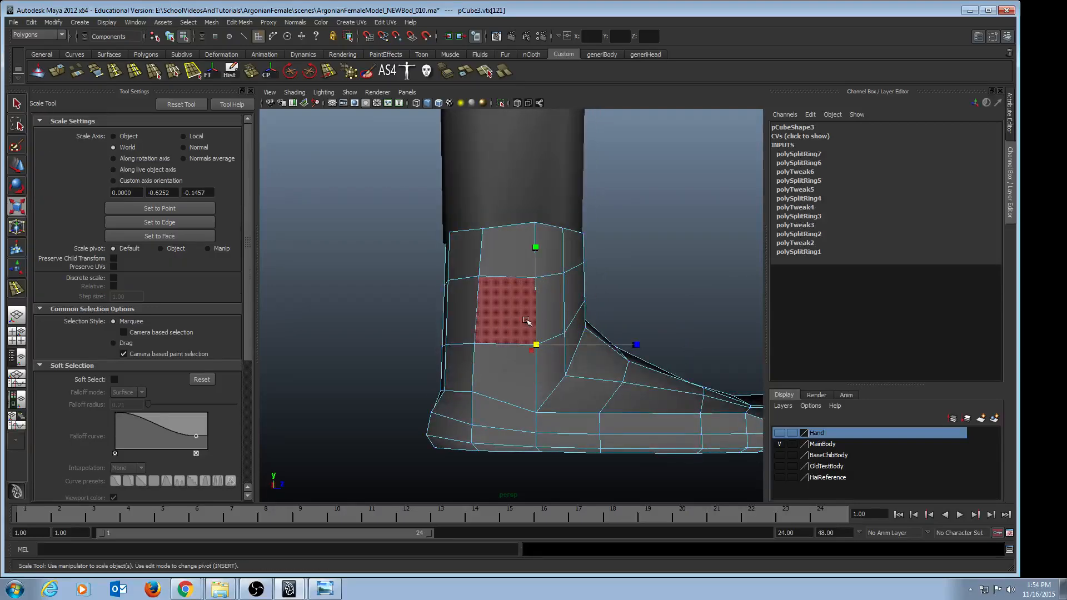
click(506, 310)
key(t)
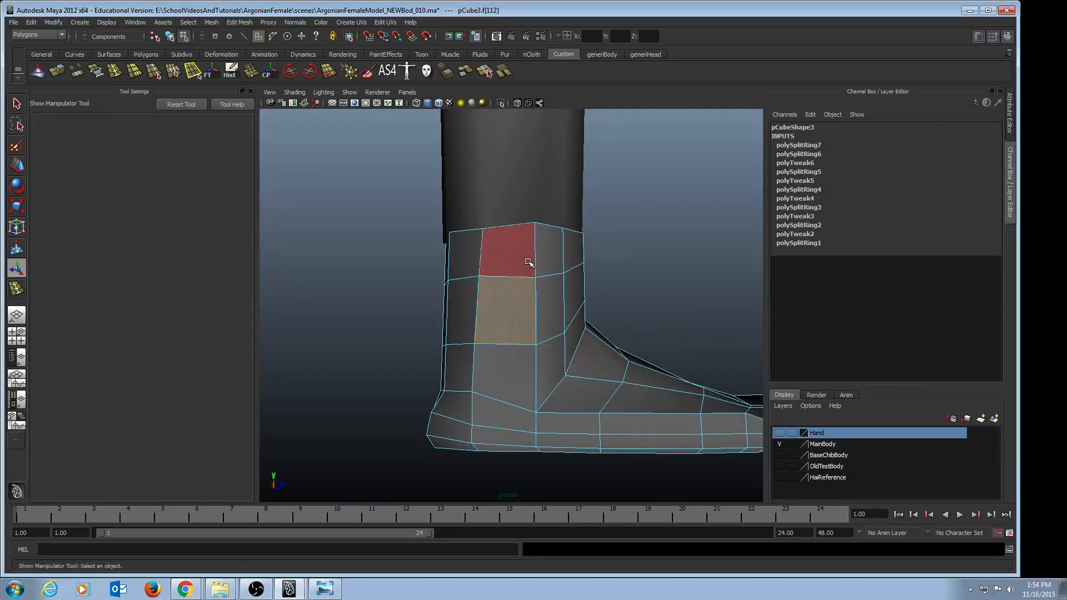
key(r)
alt+drag(527, 305, 488, 242)
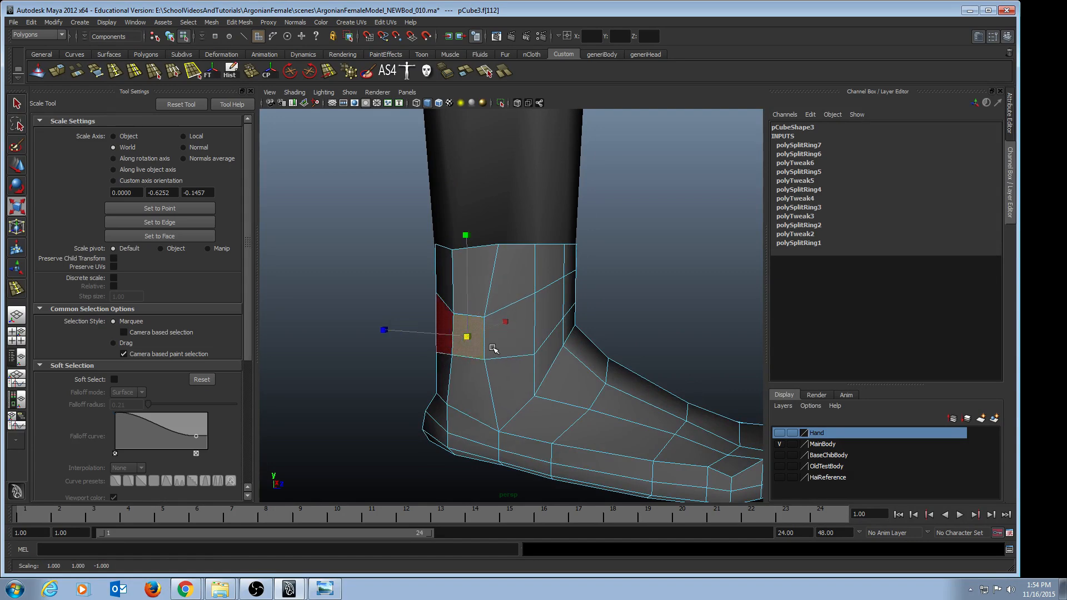
alt+drag(493, 349, 583, 332)
key(ctrl+z)
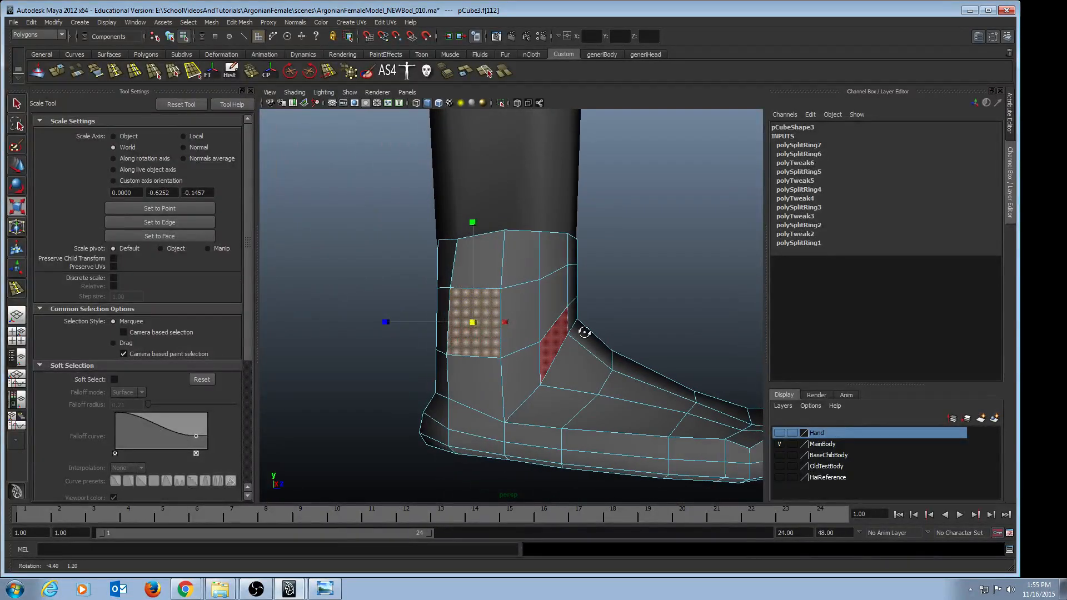
Select the edge along the top of the outer side ankle face and move it sideways to reshape the ankle
alt+drag(513, 297, 456, 325)
alt+drag(675, 355, 453, 249)
key(q)
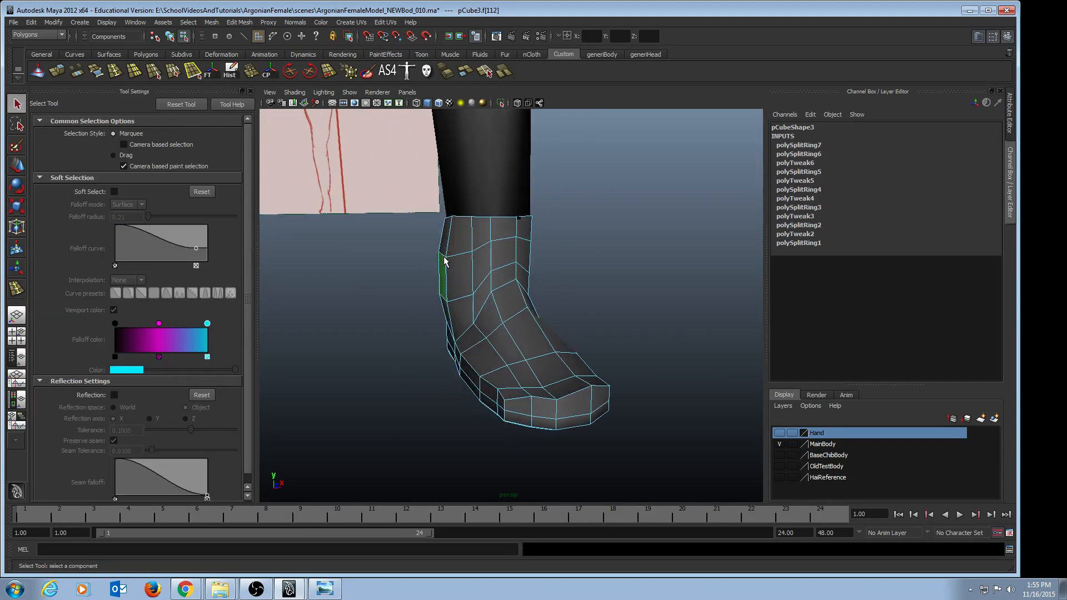
key(F10)
key(w)
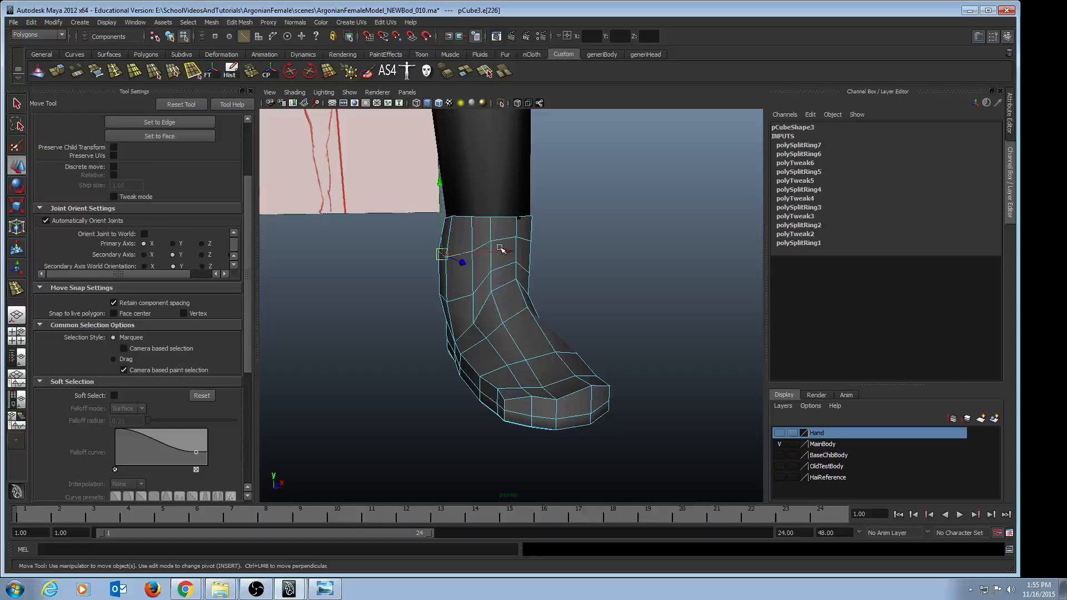
click(510, 250)
alt+drag(523, 261, 542, 294)
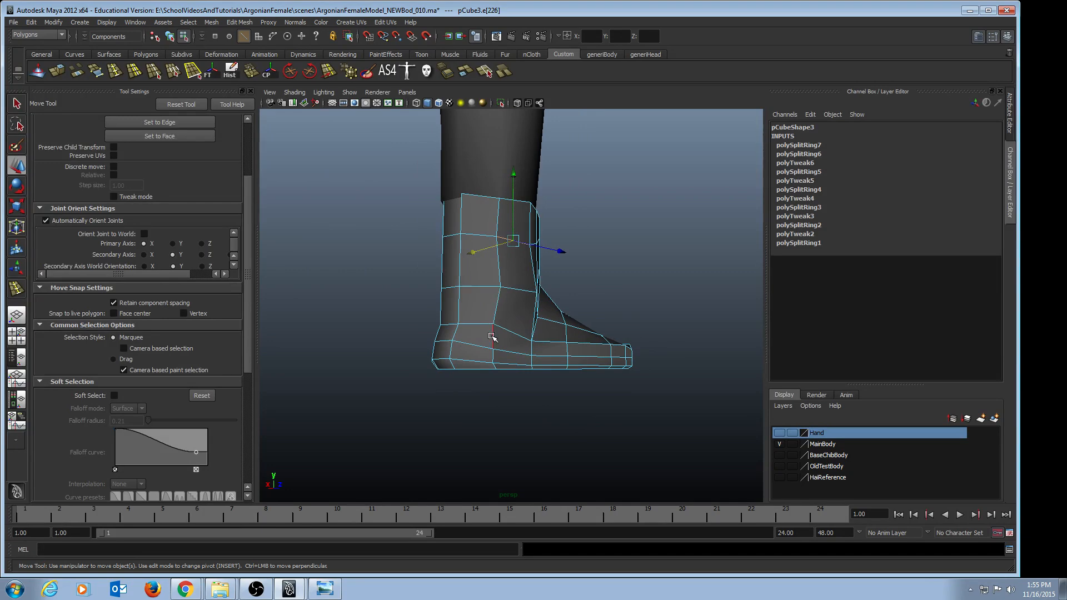
Try to slide the vertical edge on the side of the heel along its neighbouring edges with the Slide Edge tool
click(491, 336)
alt+drag(619, 295, 584, 294)
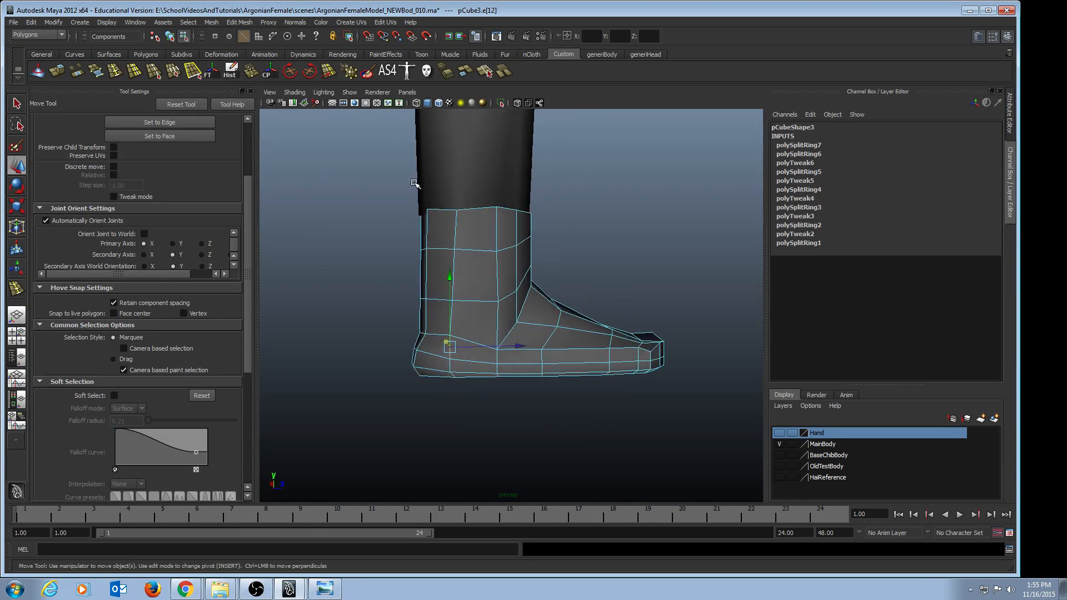
click(327, 73)
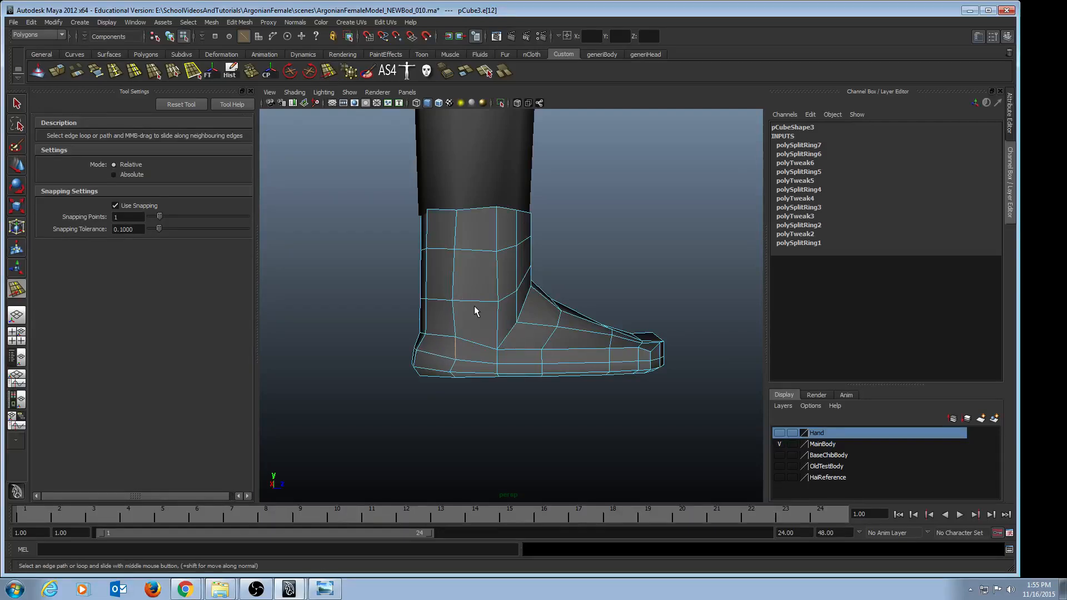
alt+drag(475, 312, 485, 319)
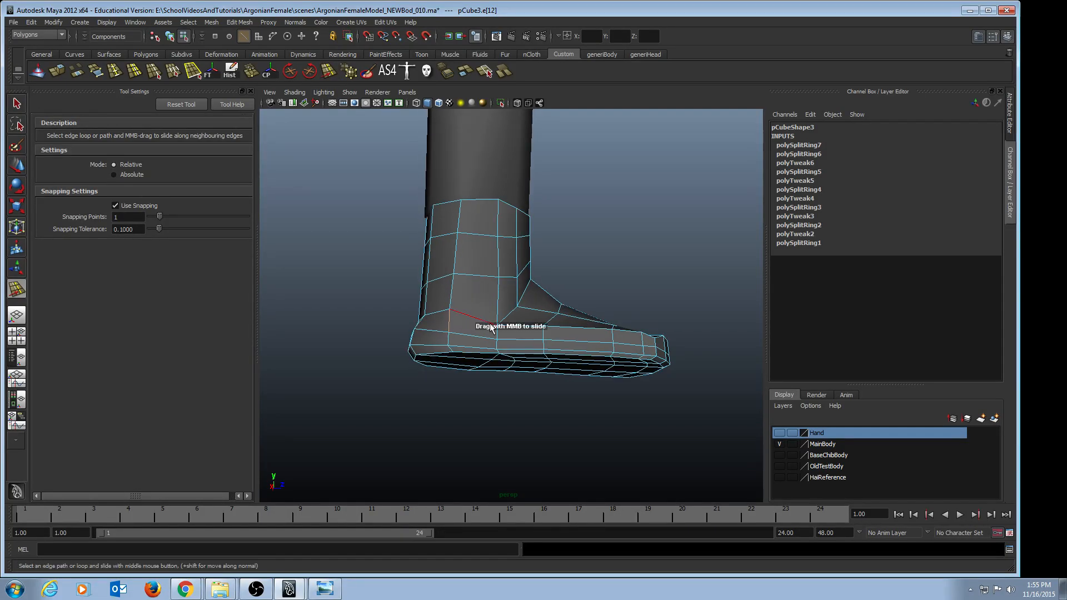
key(w)
key(q)
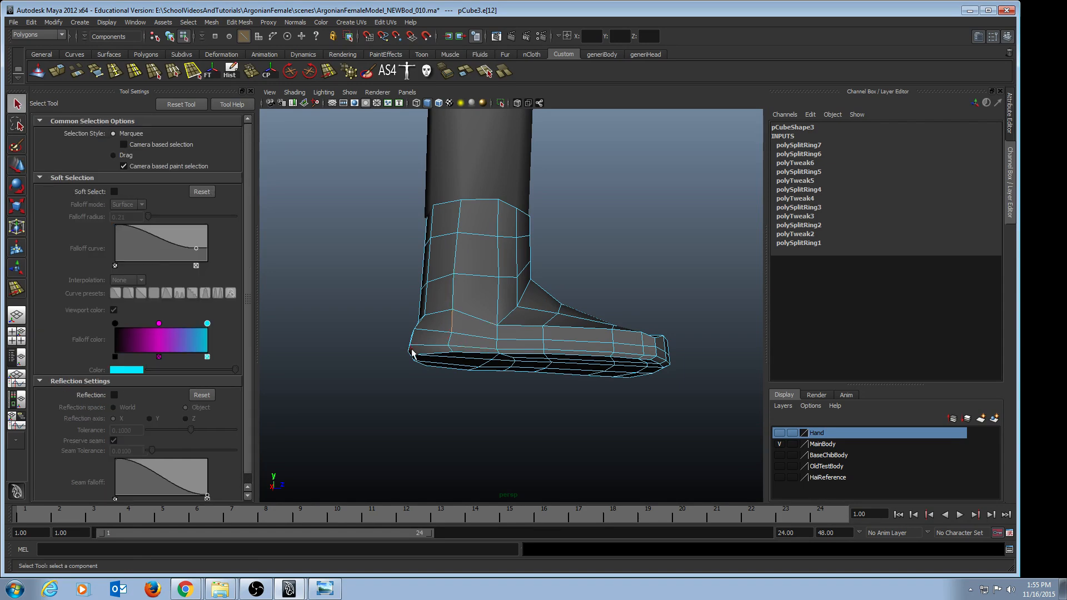
Move the lower vertex on the side of the heel sideways to round out the heel
scroll(409, 389, up, 3)
key(F9)
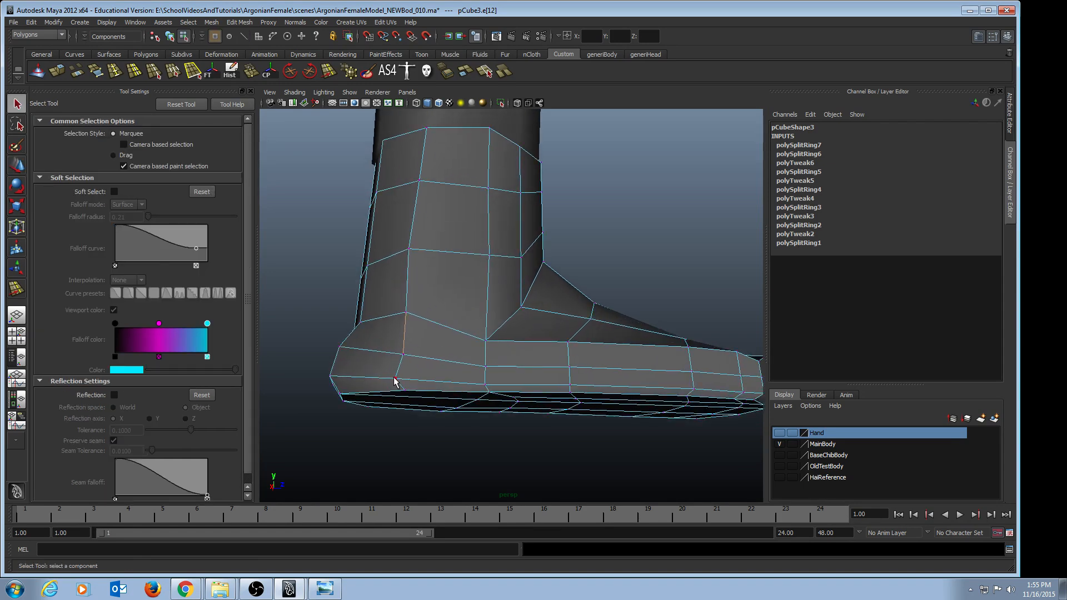
click(395, 379)
key(w)
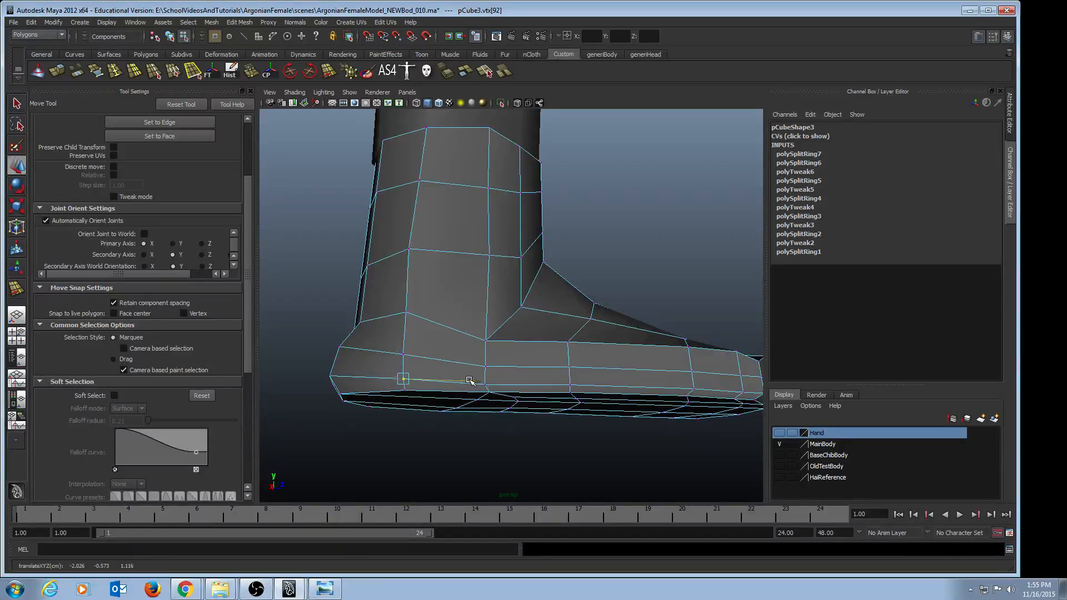
alt+drag(467, 382, 617, 375)
Move the vertex where the side of the ankle meets the foot downward
alt+drag(678, 380, 384, 317)
key(q)
key(w)
mouse_move(426, 356)
mouse_down()
mouse_move(411, 351)
mouse_move(396, 365)
mouse_move(422, 371)
mouse_up()
Move the protruding vertex on the outer side of the ankle sideways to refine the ankle bone
click(411, 295)
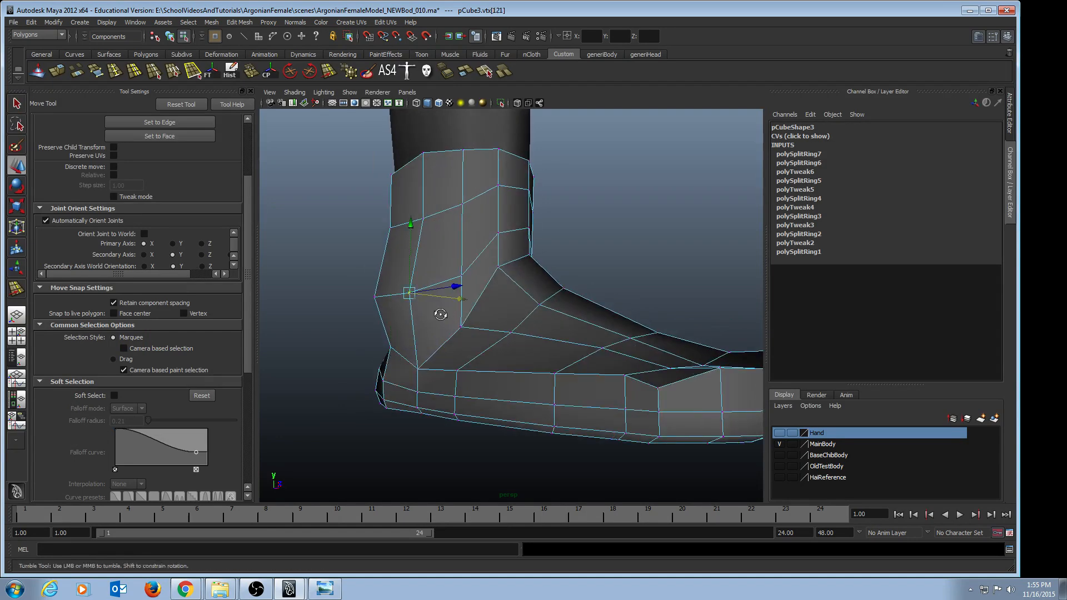
alt+drag(441, 313, 397, 321)
mouse_move(468, 297)
mouse_down()
mouse_move(619, 298)
mouse_move(624, 286)
mouse_move(608, 250)
mouse_move(457, 306)
mouse_up()
scroll(457, 306, down, 6)
alt+drag(617, 311, 565, 315)
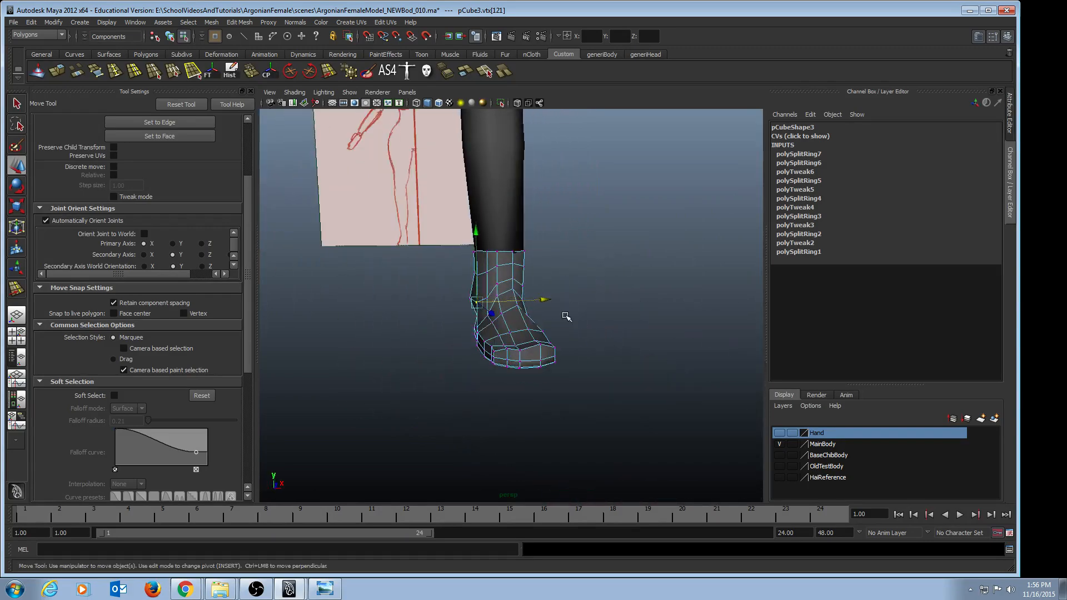
Delete the faces across the foot's front end, including the adjoining side toe face, to leave an opening for the toes
click(566, 316)
alt+drag(626, 354, 448, 362)
alt+middle_drag(448, 362, 539, 354)
scroll(539, 354, up, 4)
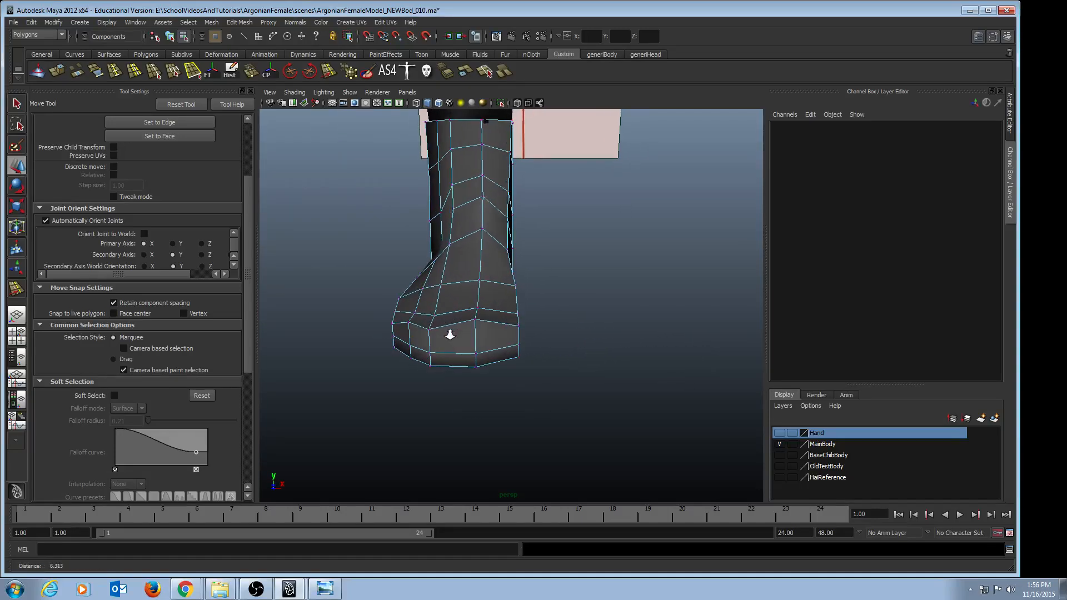
key(q)
click(490, 350)
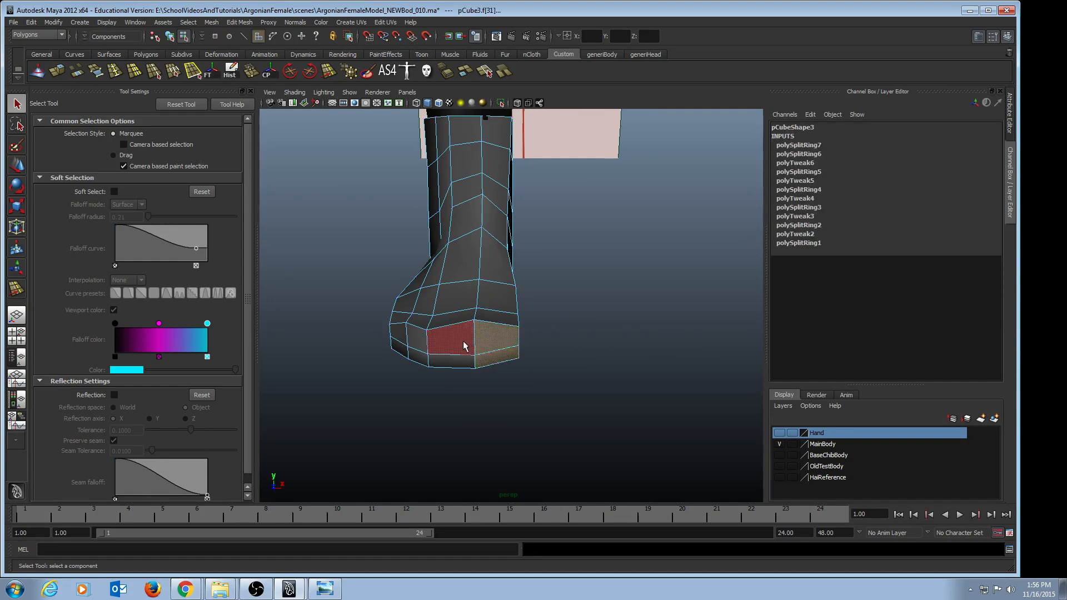
shift+click(417, 355)
alt+drag(416, 357, 529, 379)
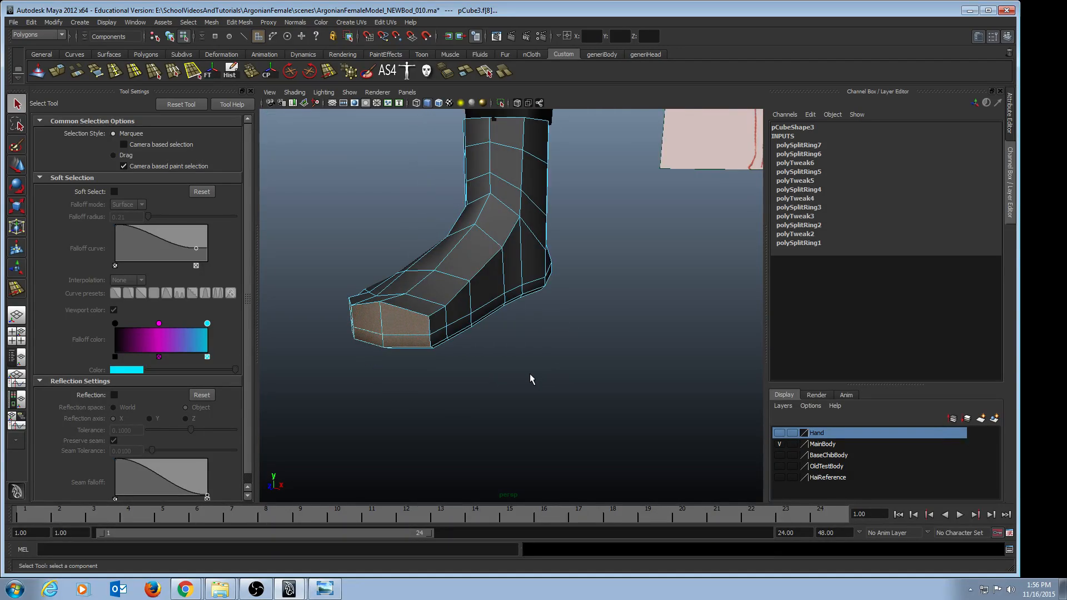
key(Delete)
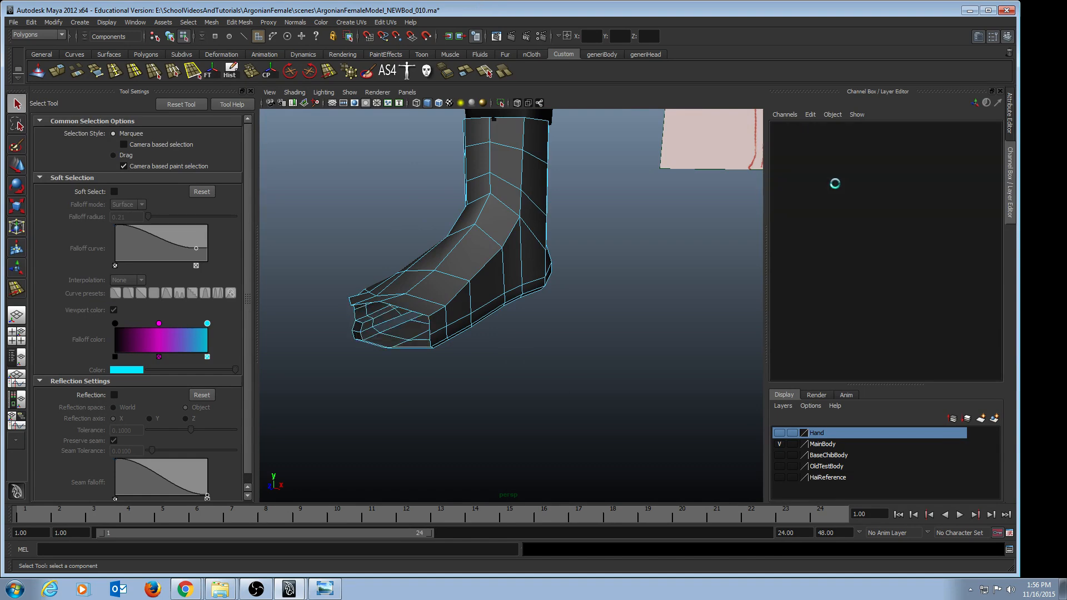
alt+drag(461, 325, 568, 259)
double_click(526, 334)
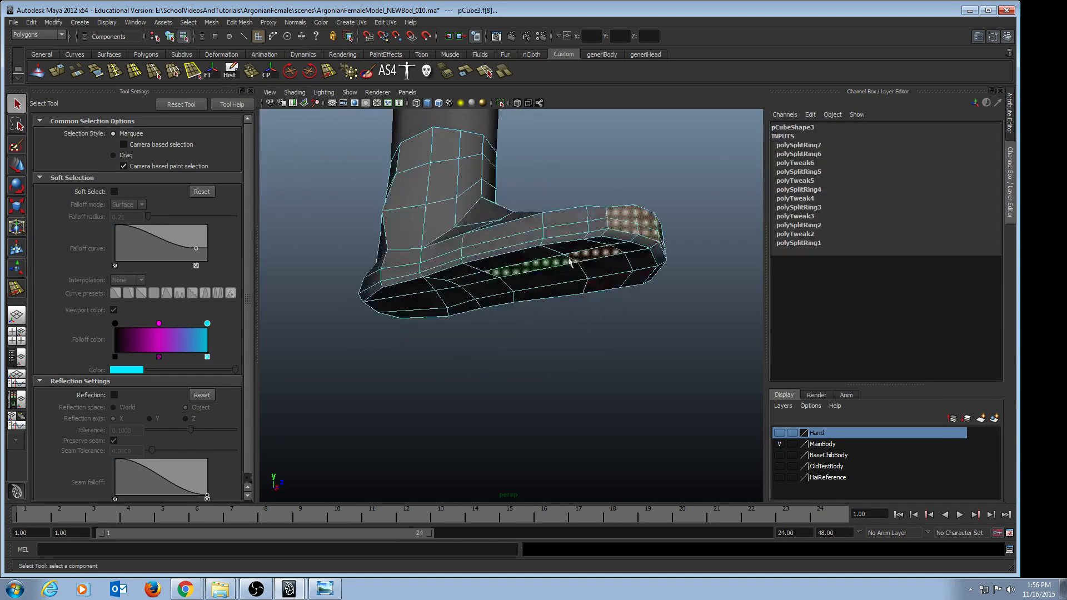
alt+drag(714, 328, 654, 349)
click(654, 348)
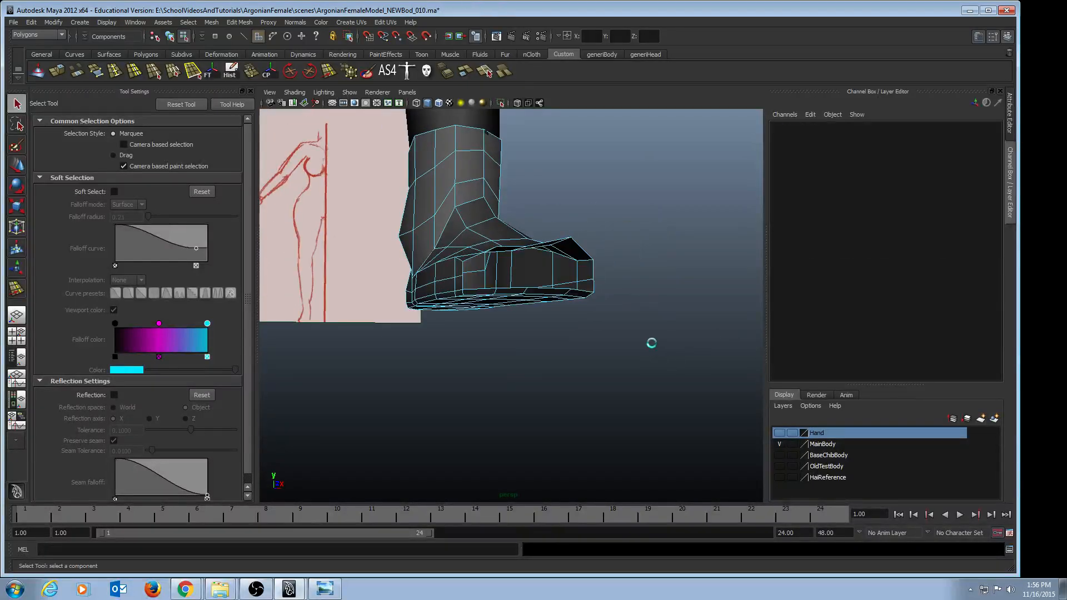
Create a polygon cube in front of the foot's open end as the base for a toe
alt+drag(553, 302, 578, 228)
click(147, 56)
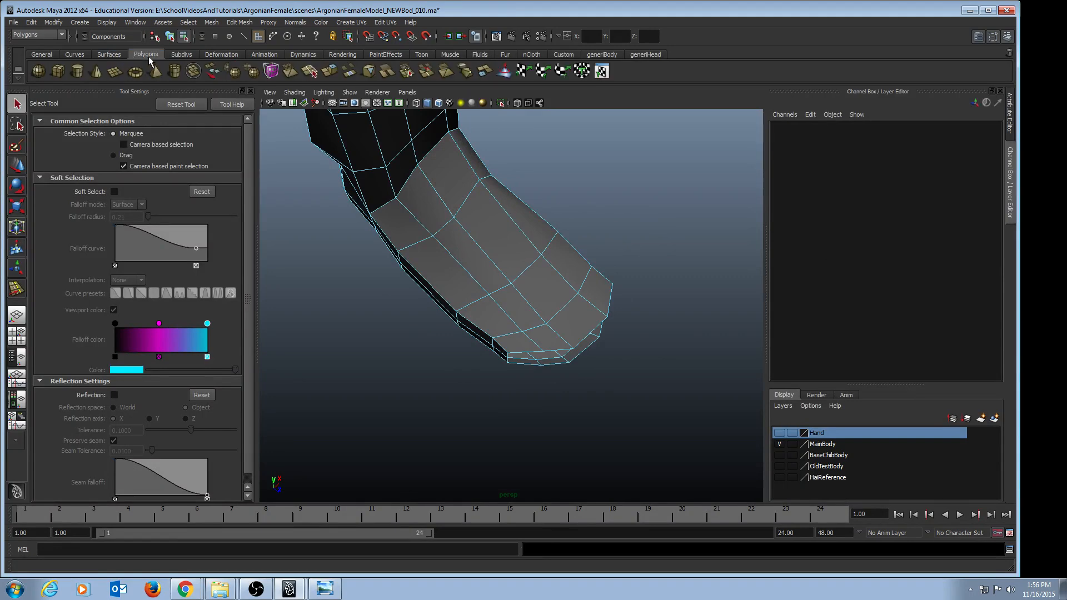
click(59, 72)
alt+drag(489, 315, 605, 272)
Reduce the toe cube's height and move it down against the foot's front end
key(r)
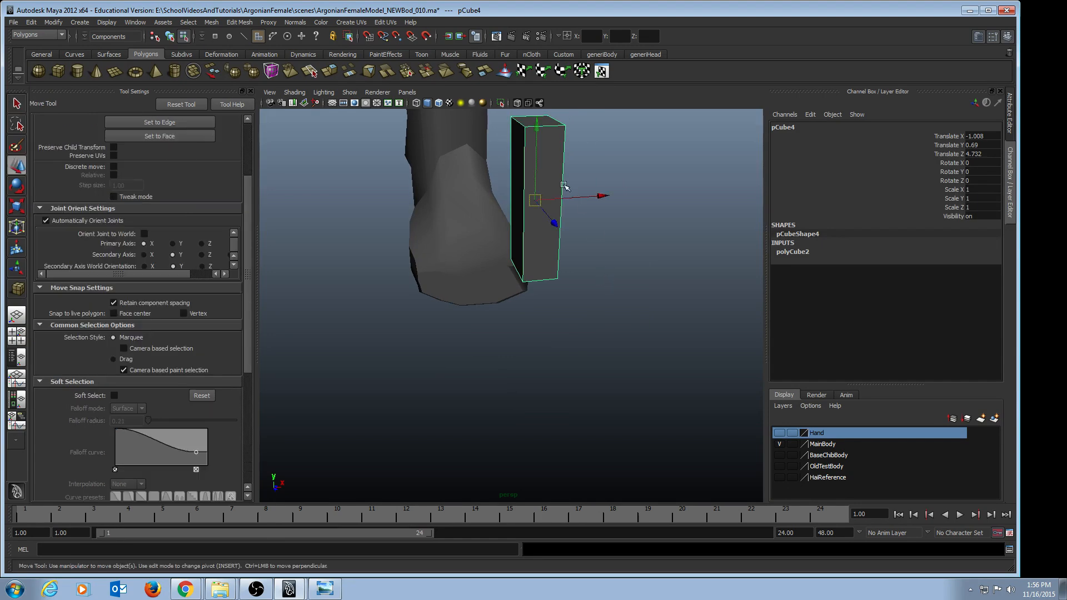
alt+drag(554, 150, 547, 178)
drag(533, 133, 533, 157)
key(w)
drag(536, 196, 654, 337)
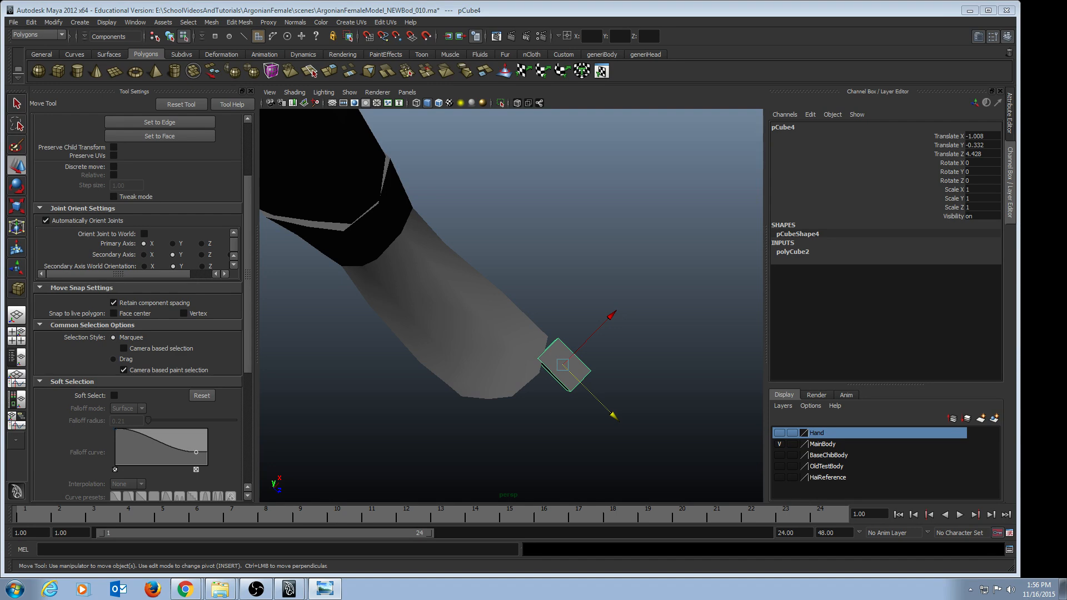
Switch to Windows Photo Viewer and examine the clawed toes in the Foot_005 reference photo at actual size
drag(0, 25, 674, 38)
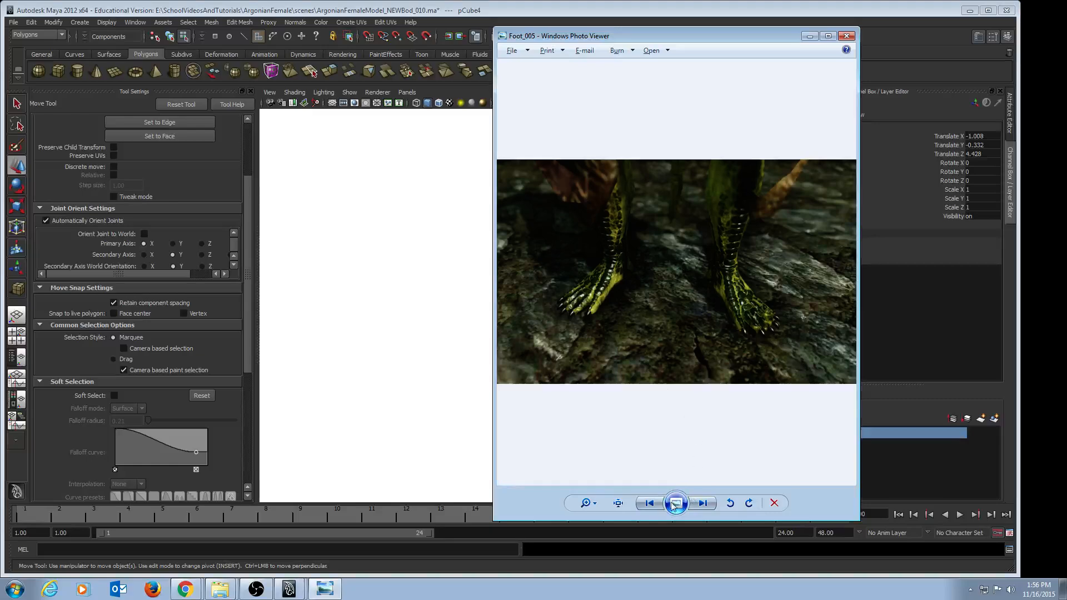
click(618, 503)
drag(741, 424, 645, 423)
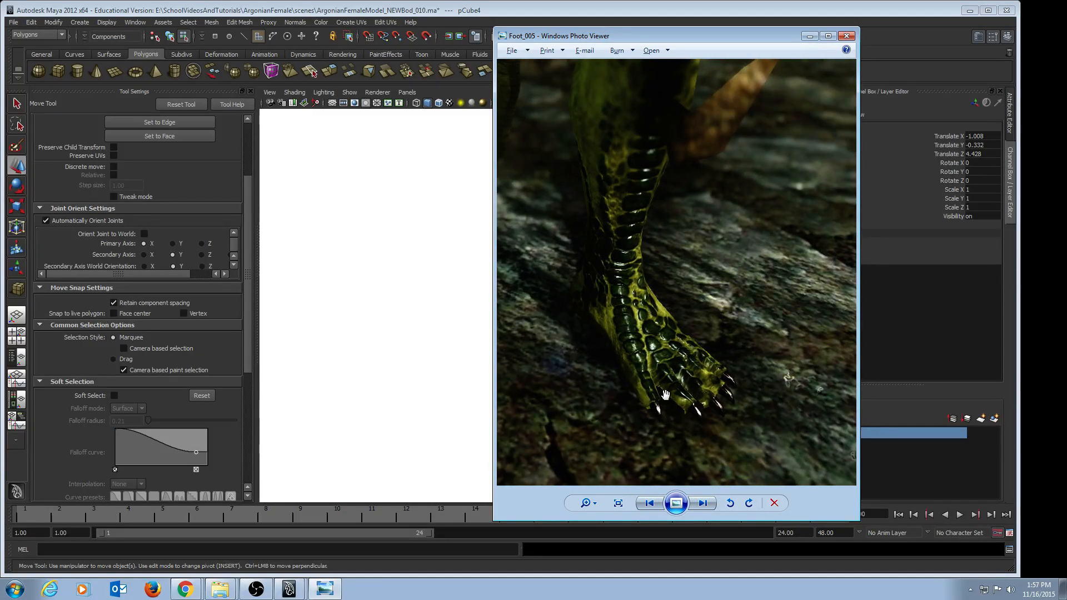
click(809, 35)
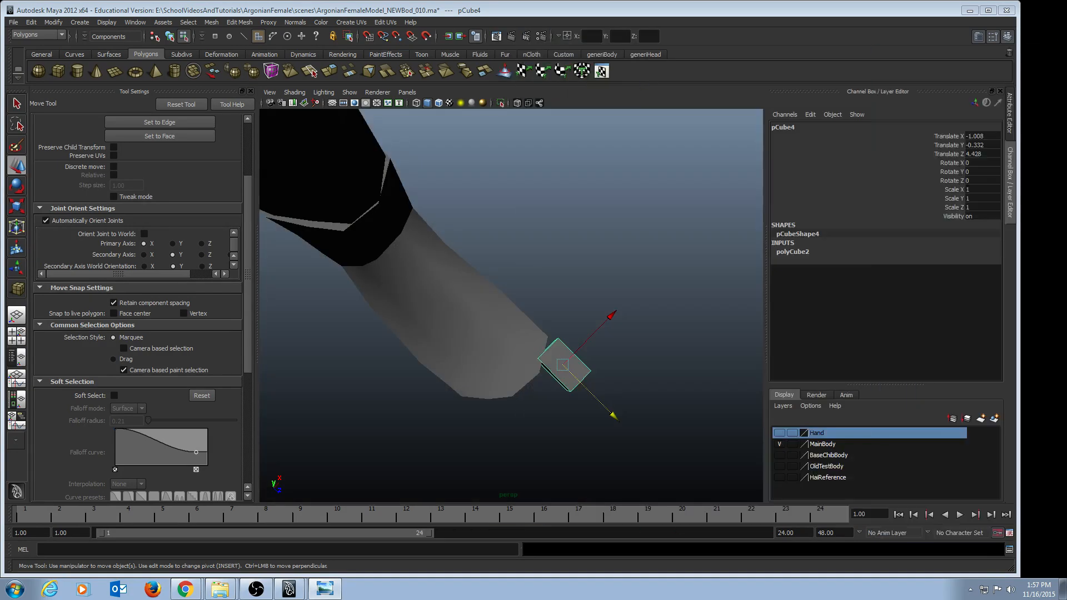
Position the toe cube in front of the foot's opening at about X -1.073, Y -0.475, Z 4.524
alt+drag(706, 261, 594, 334)
key(r)
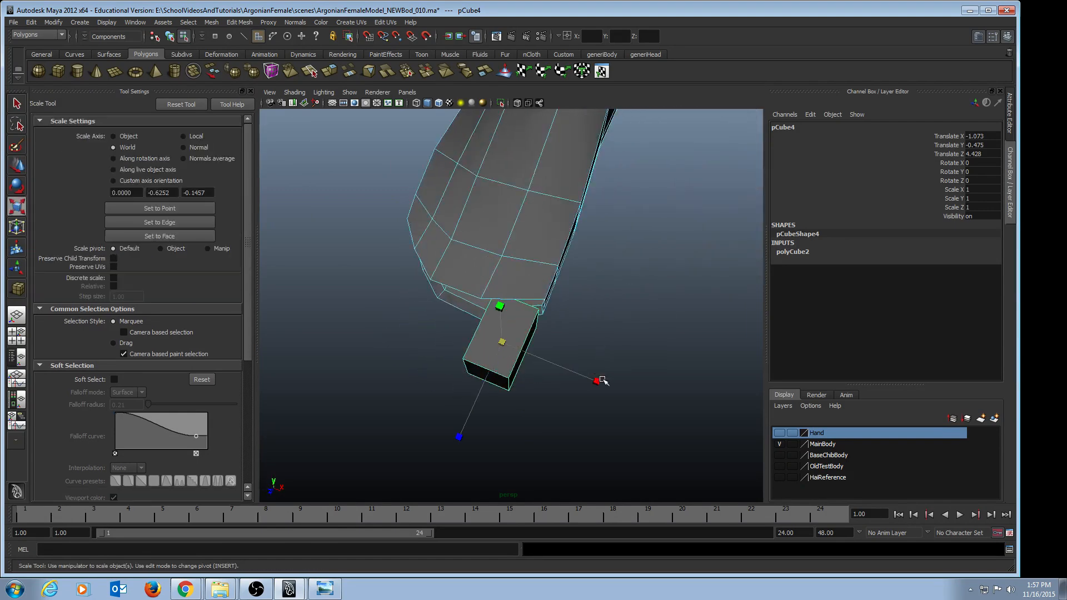
click(601, 382)
alt+drag(604, 383, 660, 268)
key(w)
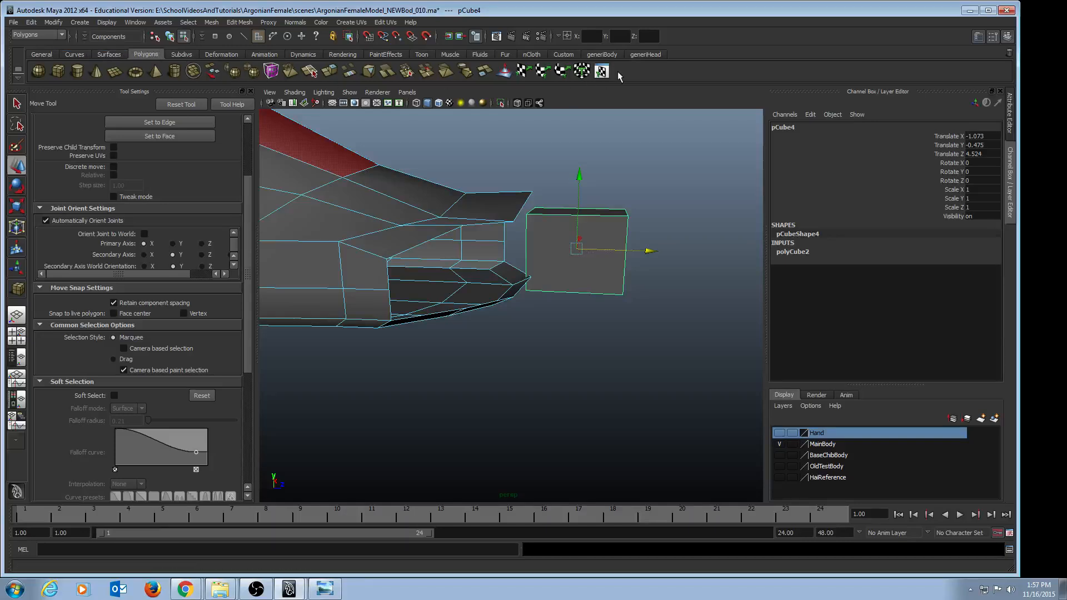
Insert two edge loops around the toe cube near its end facing the foot
click(563, 55)
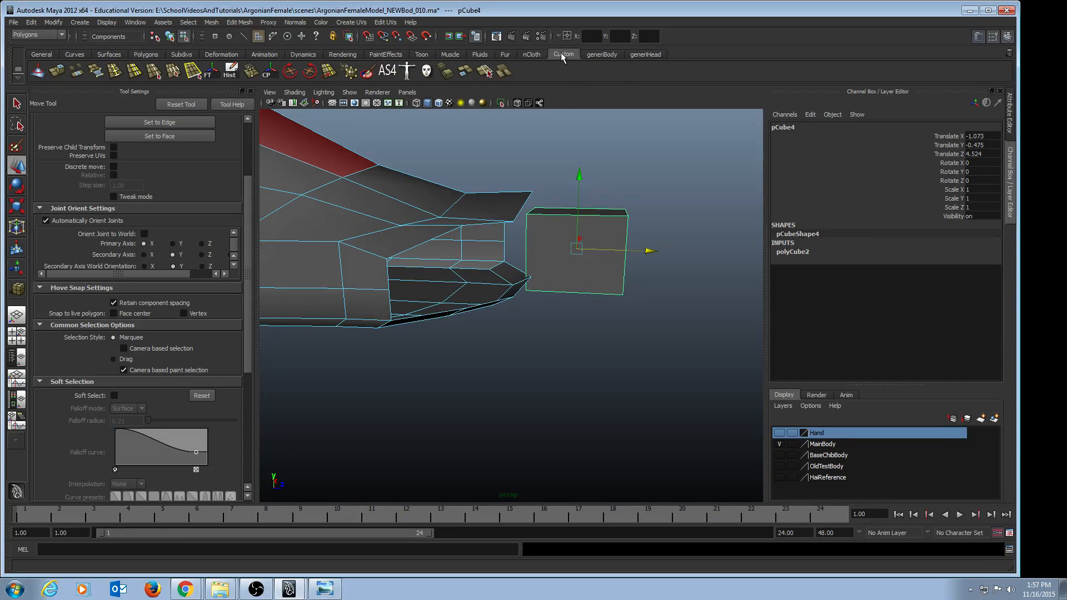
click(115, 71)
mouse_move(544, 202)
alt+mouse_down()
mouse_move(556, 210)
mouse_move(545, 223)
alt+mouse_up()
click(554, 222)
mouse_move(545, 223)
alt+mouse_down()
mouse_move(614, 245)
mouse_move(559, 214)
alt+mouse_up()
mouse_move(589, 247)
alt+mouse_down()
mouse_move(600, 250)
mouse_move(589, 238)
alt+mouse_up()
Try to raise the toe cube's bottom face between the two edge loops
key(q)
key(F11)
click(548, 279)
key(w)
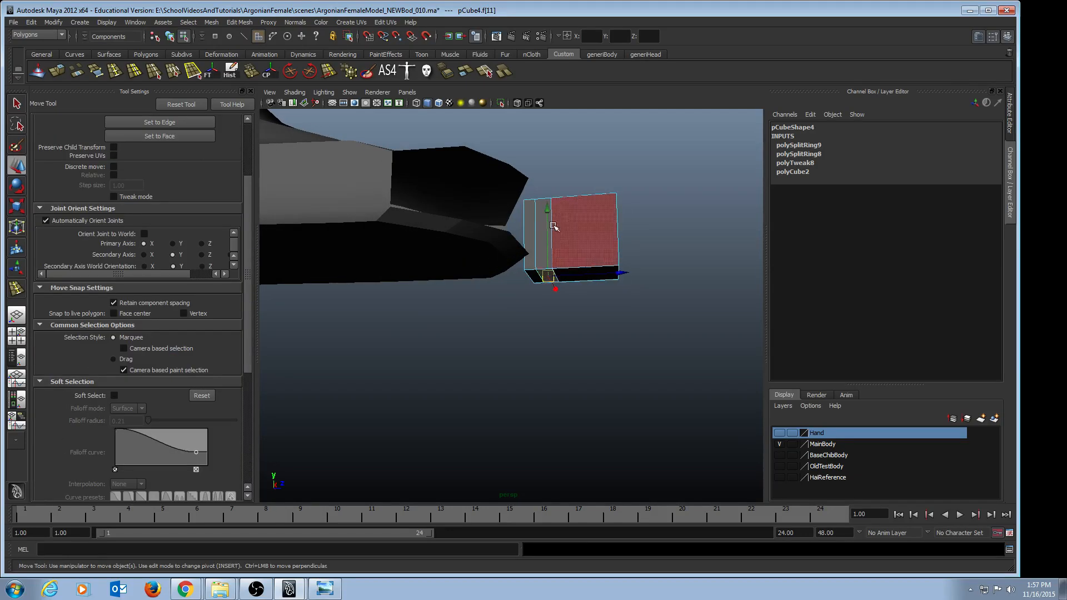
drag(551, 209, 548, 204)
key(ctrl+z)
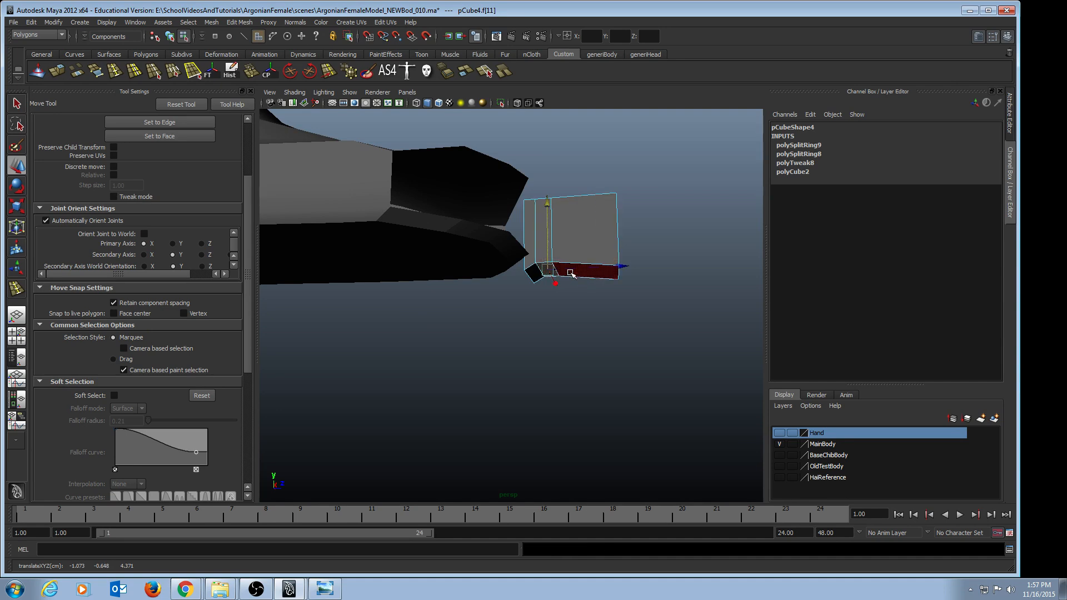
key(ctrl+z)
Raise the toe cube's bottom face nearest the foot and move the whole cube closer to the foot, to Z 4.457
click(535, 277)
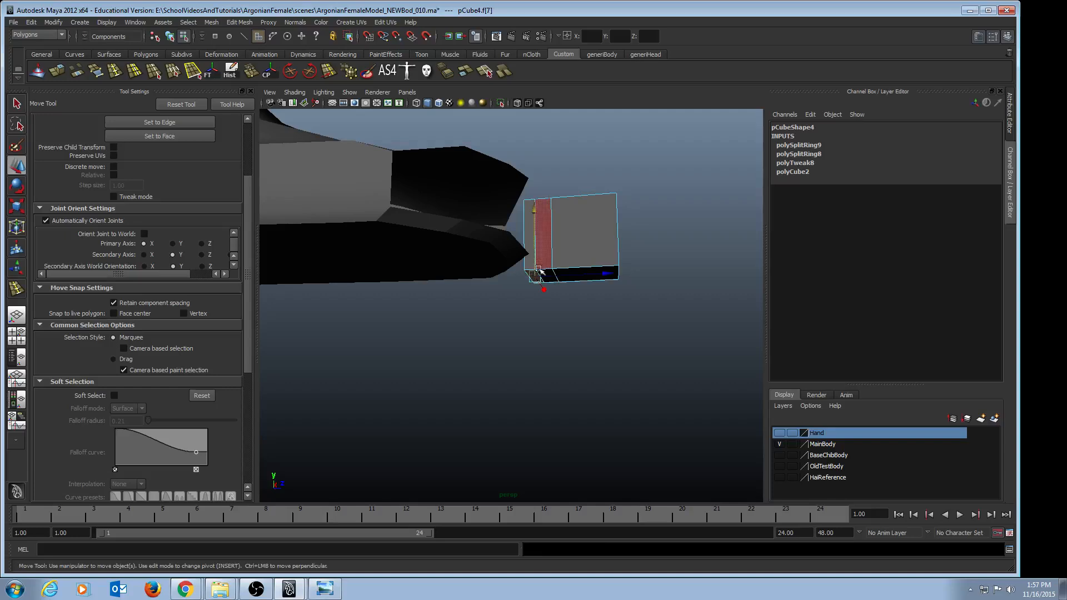
drag(535, 212, 388, 253)
click(423, 257)
key(F8)
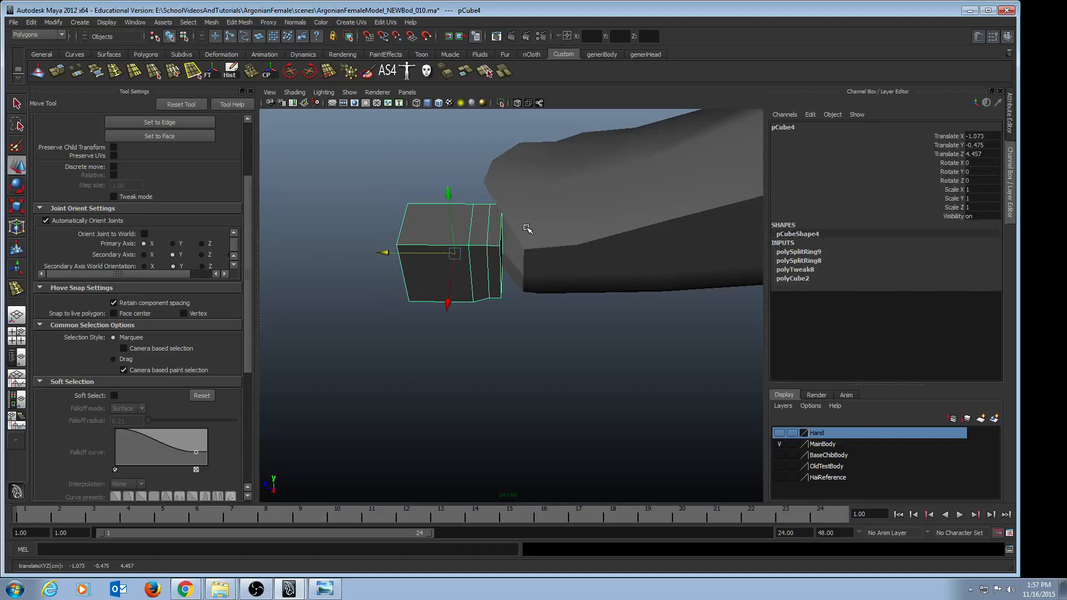
Select the foot mesh and delete its construction history
alt+drag(547, 231, 502, 285)
key(F9)
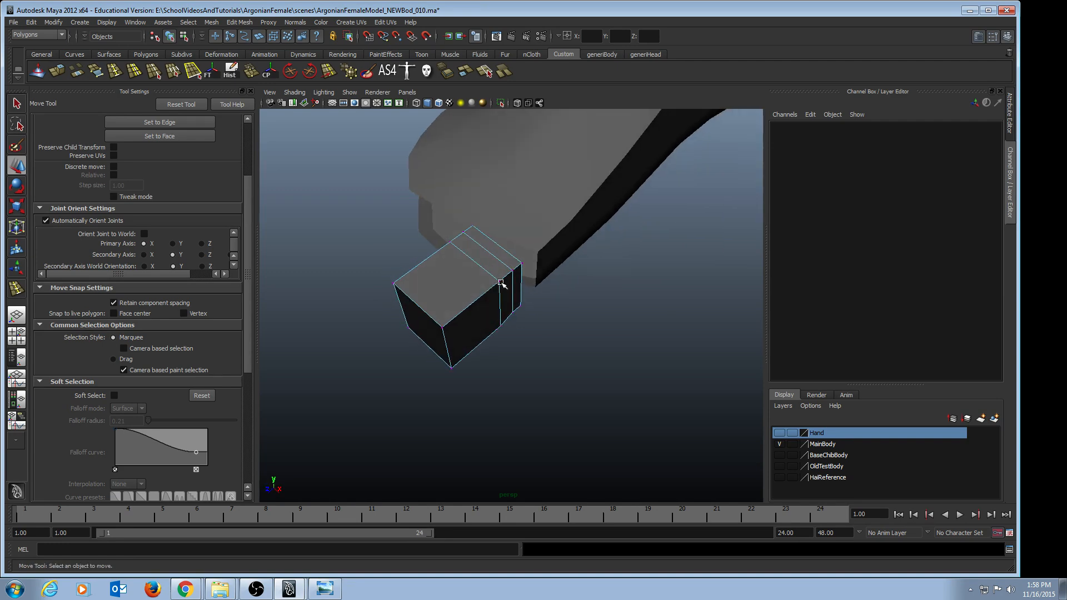
key(q)
click(548, 218)
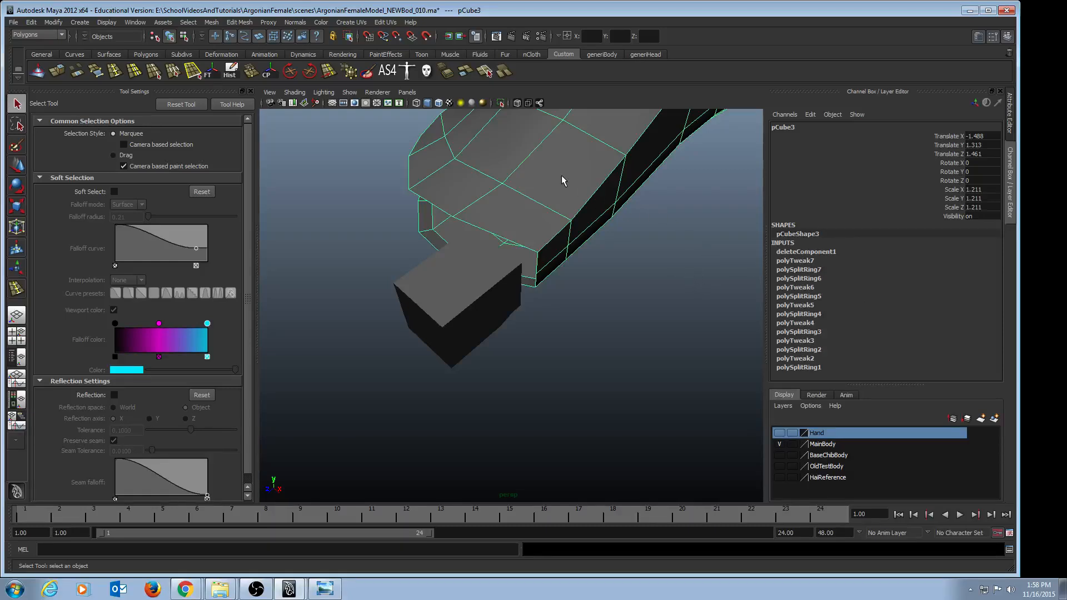
click(230, 70)
Insert two edge loops in the toe cube, one lengthwise down its middle and one horizontally around its mid-height
alt+drag(439, 239, 496, 236)
click(488, 295)
click(499, 237)
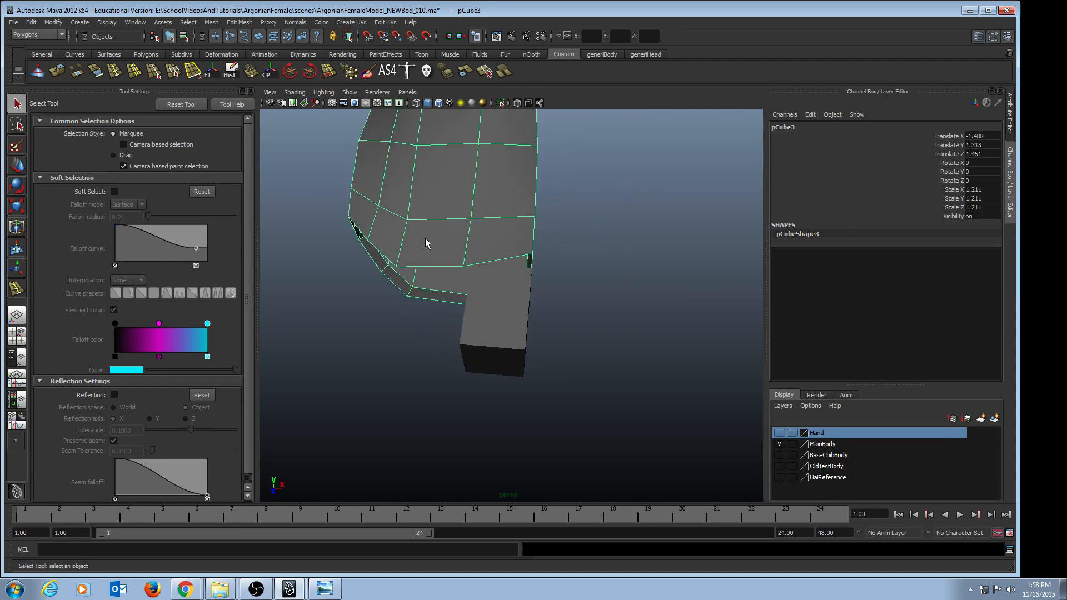
alt+drag(369, 224, 488, 293)
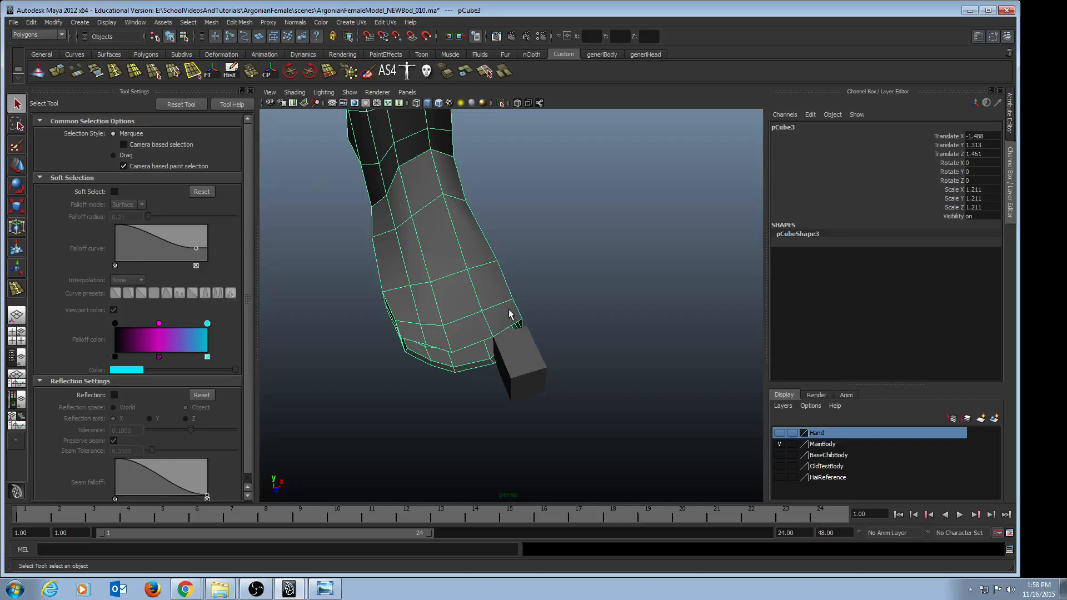
click(531, 371)
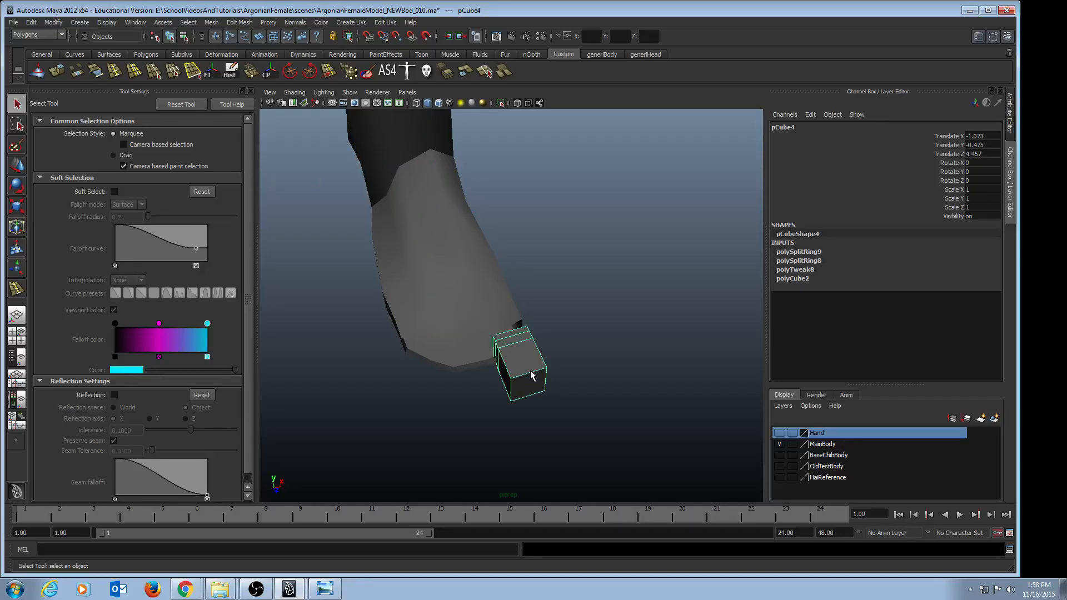
click(114, 70)
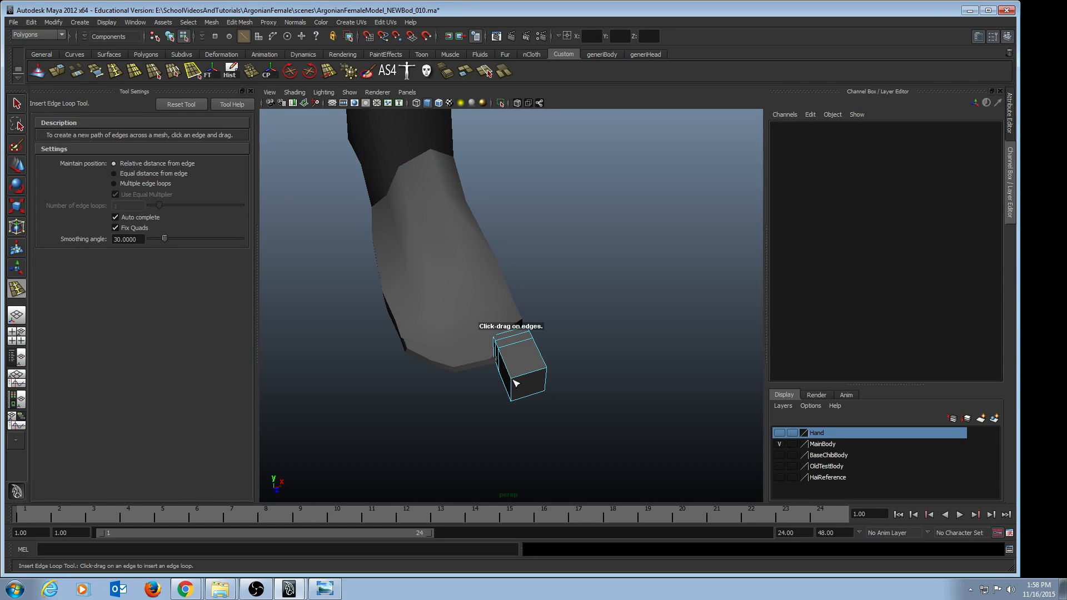
click(532, 376)
alt+drag(532, 377, 448, 369)
click(503, 370)
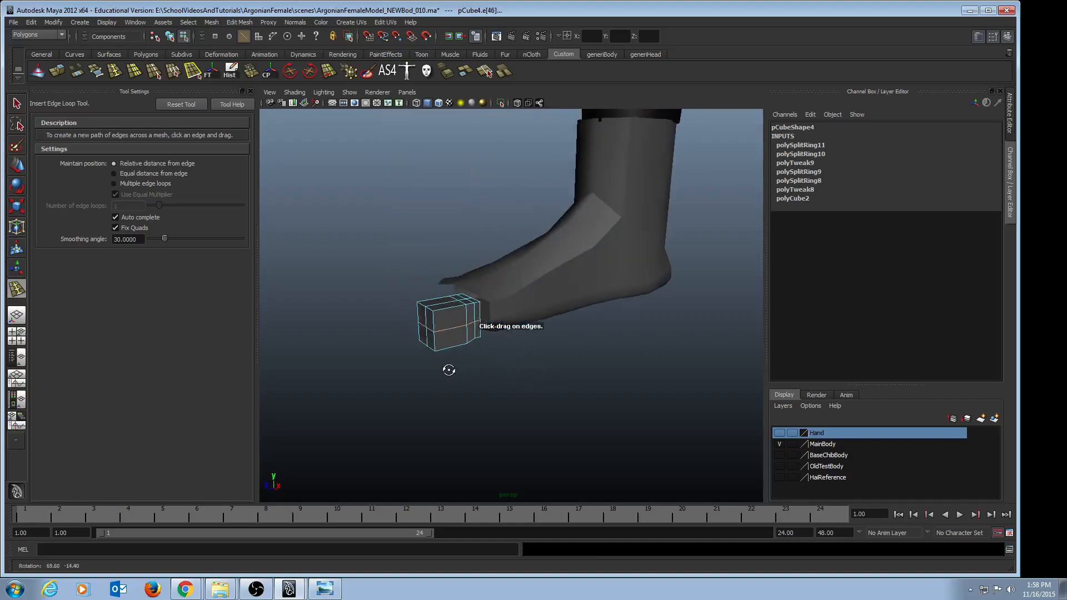
alt+right_drag(448, 369, 521, 303)
Insert a horizontal edge loop around the toe cube close to its bottom edge
key(q)
alt+drag(529, 322, 502, 323)
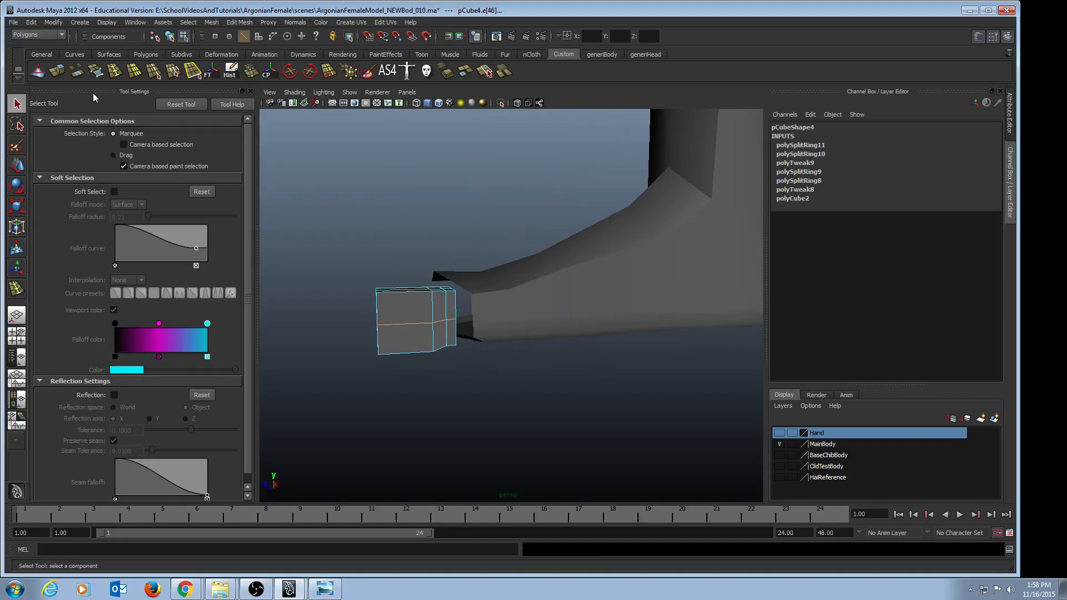
click(130, 74)
drag(434, 341, 435, 347)
alt+drag(435, 347, 364, 356)
key(q)
Move the toe cube's lowest front faces and bottom front edges back toward the foot to round off its tip
key(F11)
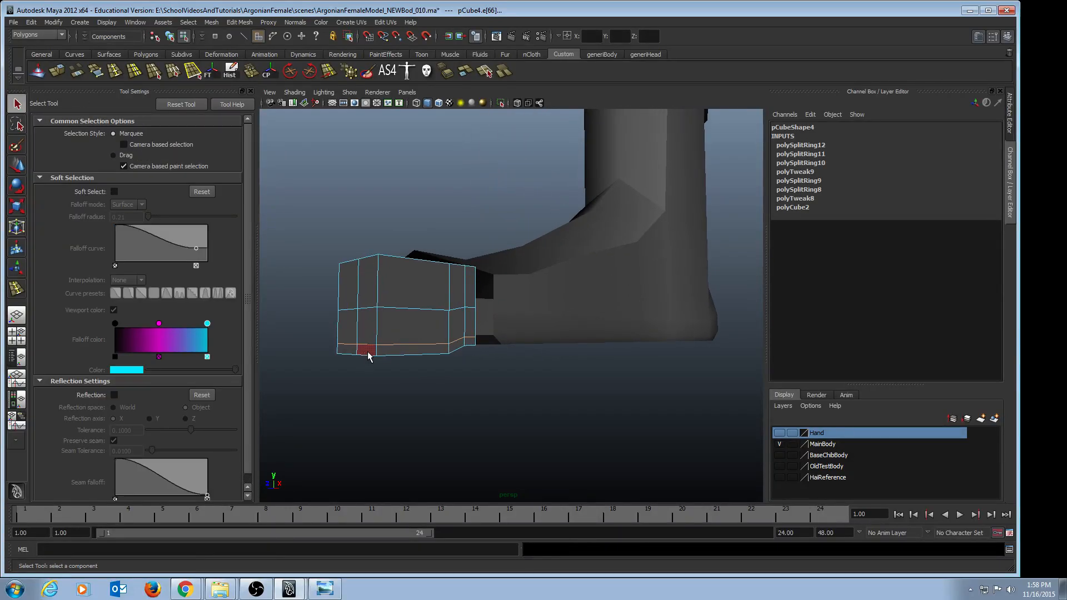
click(367, 352)
key(w)
drag(279, 350, 412, 346)
key(q)
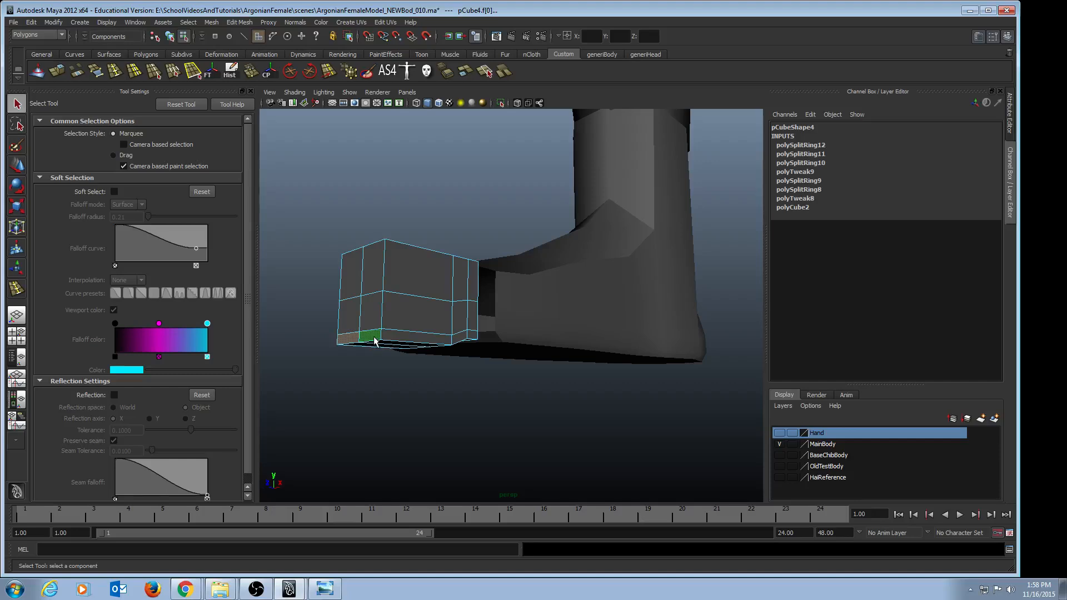
key(F10)
click(370, 344)
alt+drag(386, 398, 384, 404)
key(w)
drag(309, 406, 470, 286)
Narrow the toe cube's underside by scaling its bottom faces along X, including the pair nearest the foot
key(q)
key(F11)
click(467, 266)
key(r)
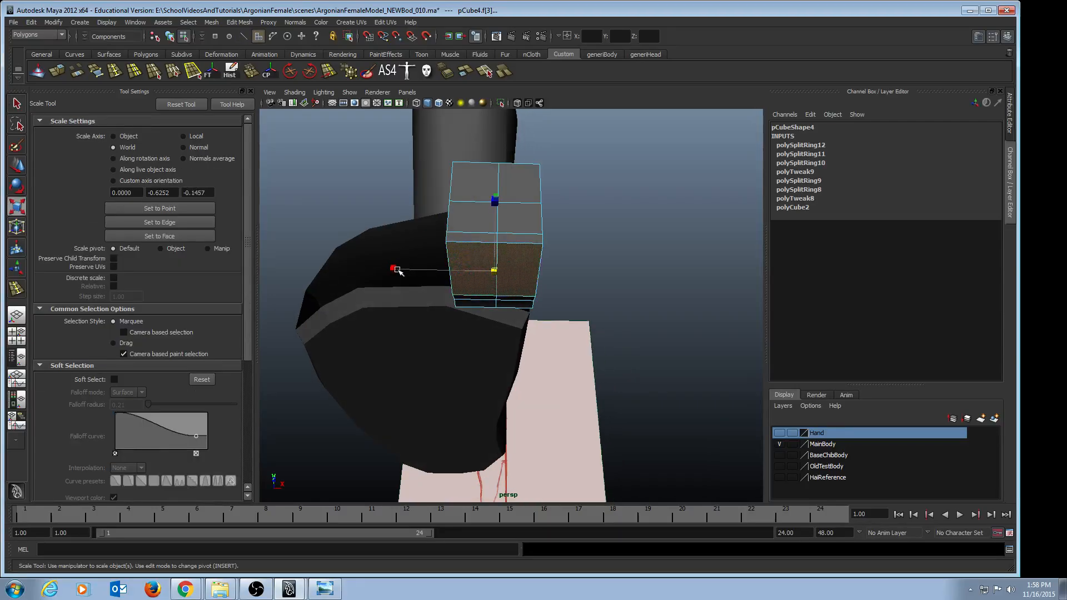
drag(397, 270, 493, 293)
click(494, 292)
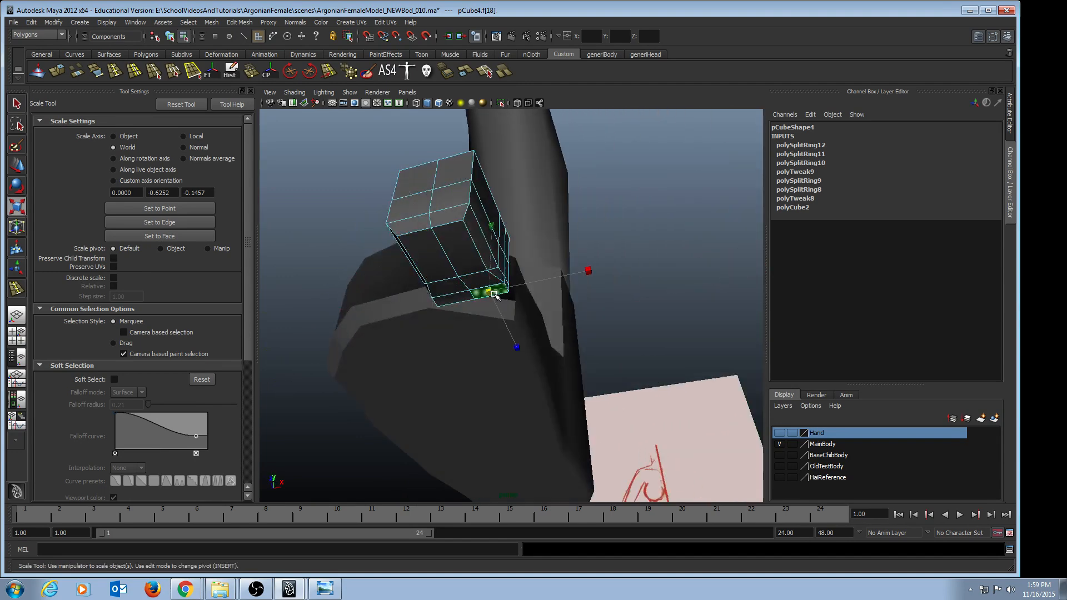
click(461, 302)
mouse_move(380, 313)
mouse_down()
mouse_move(401, 336)
mouse_move(366, 321)
mouse_up()
key(F10)
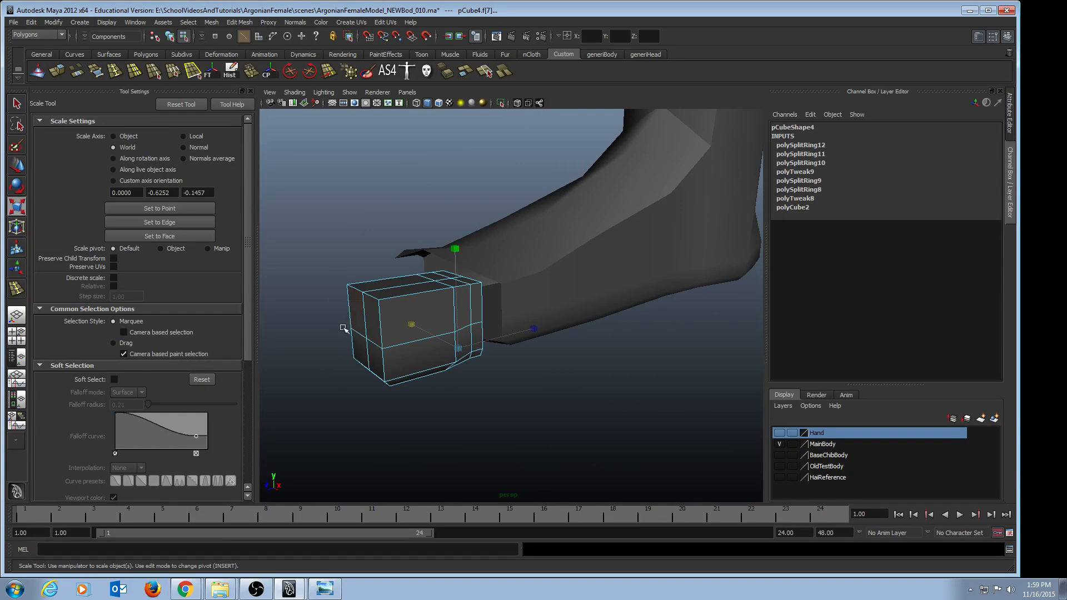
Move the two mid-height edges on the toe cube's front face forward to about Z 4.761
click(382, 344)
shift+click(375, 344)
key(w)
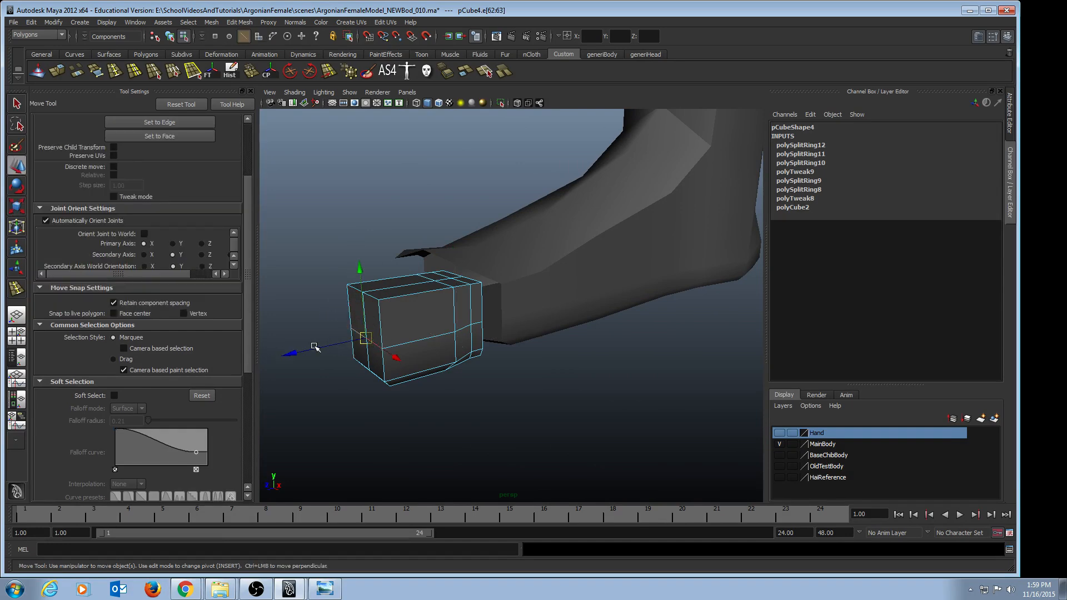
drag(297, 351, 289, 353)
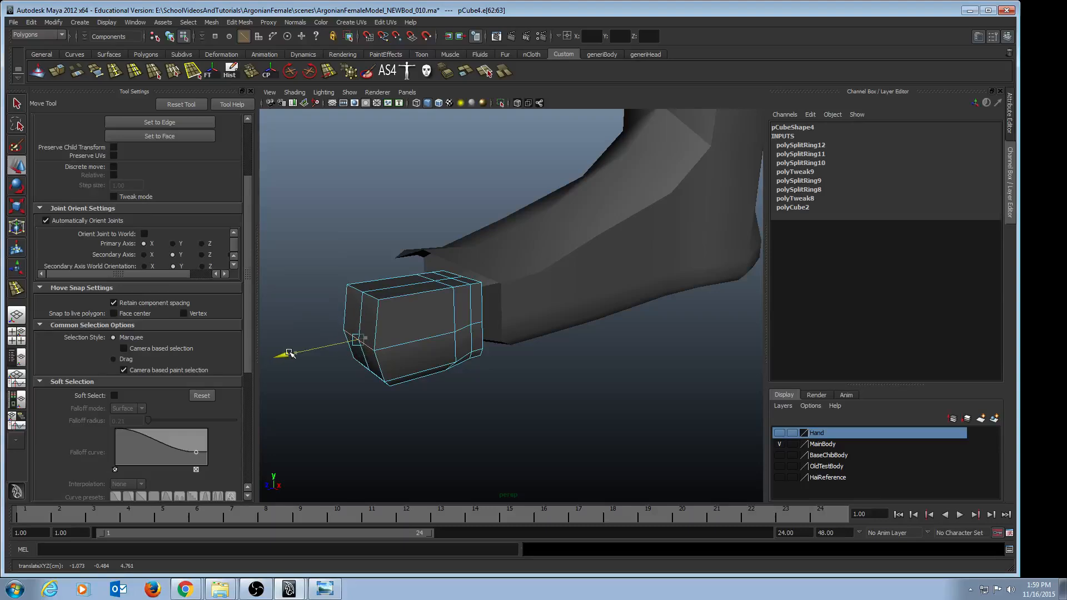
Reposition the toe cube's top front edges to about Z 4.724 and lower them to about Y -0.312
key(q)
shift+click(370, 297)
key(w)
alt+drag(351, 324, 279, 281)
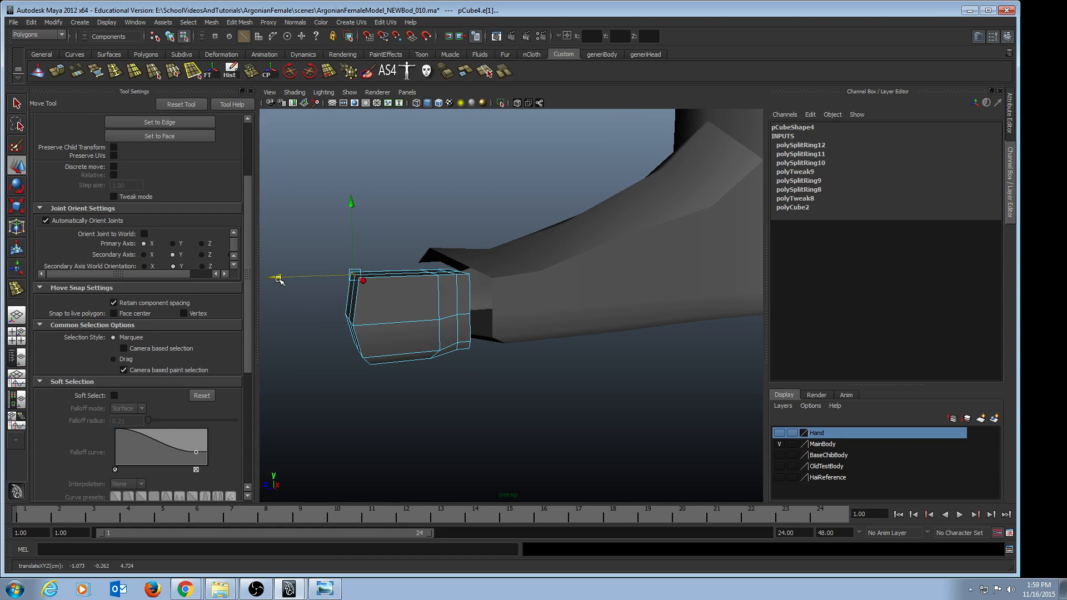
drag(349, 202, 352, 224)
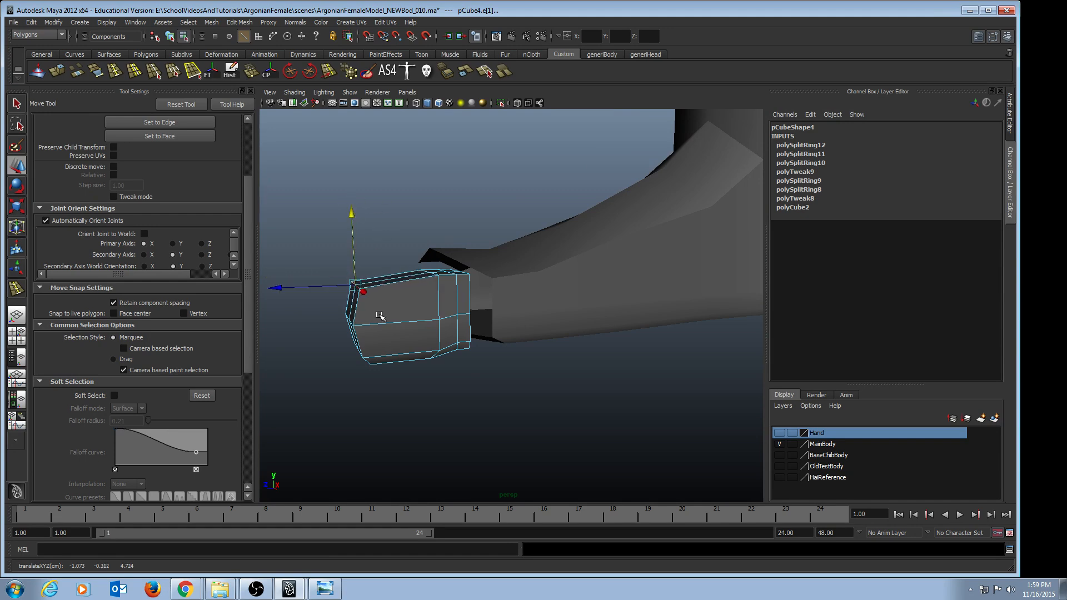
Try to raise the lengthwise middle edge on the toe cube's top
alt+drag(377, 318, 390, 291)
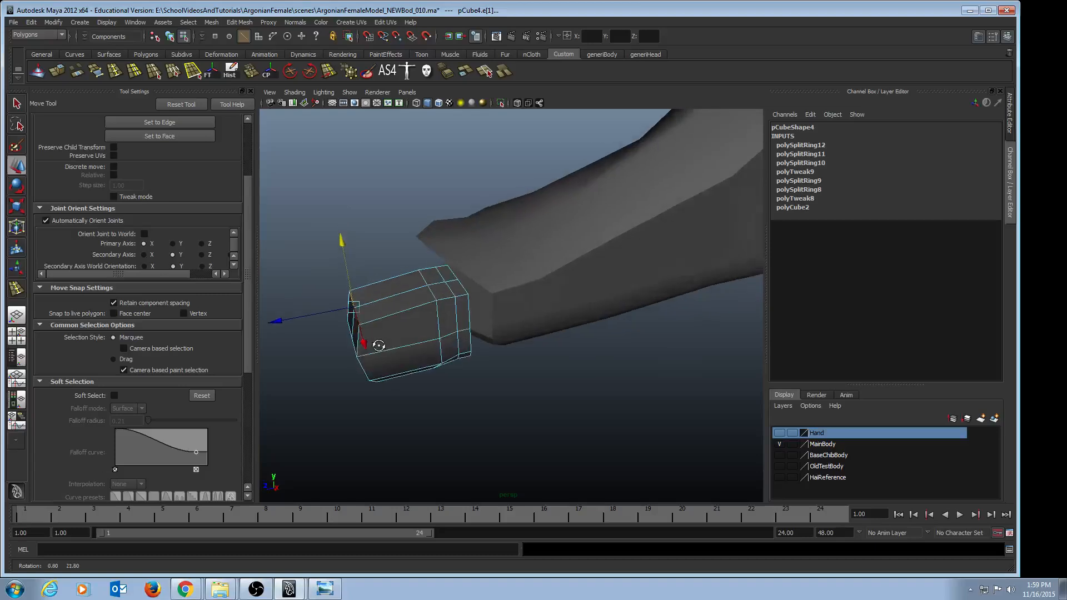
click(389, 291)
click(382, 225)
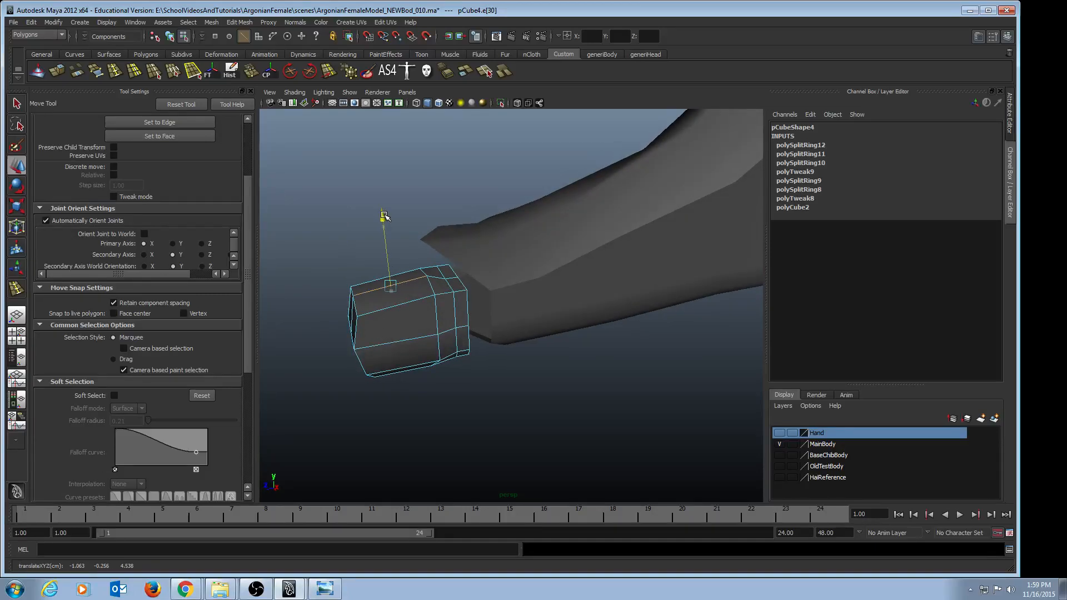
key(ctrl+z)
key(q)
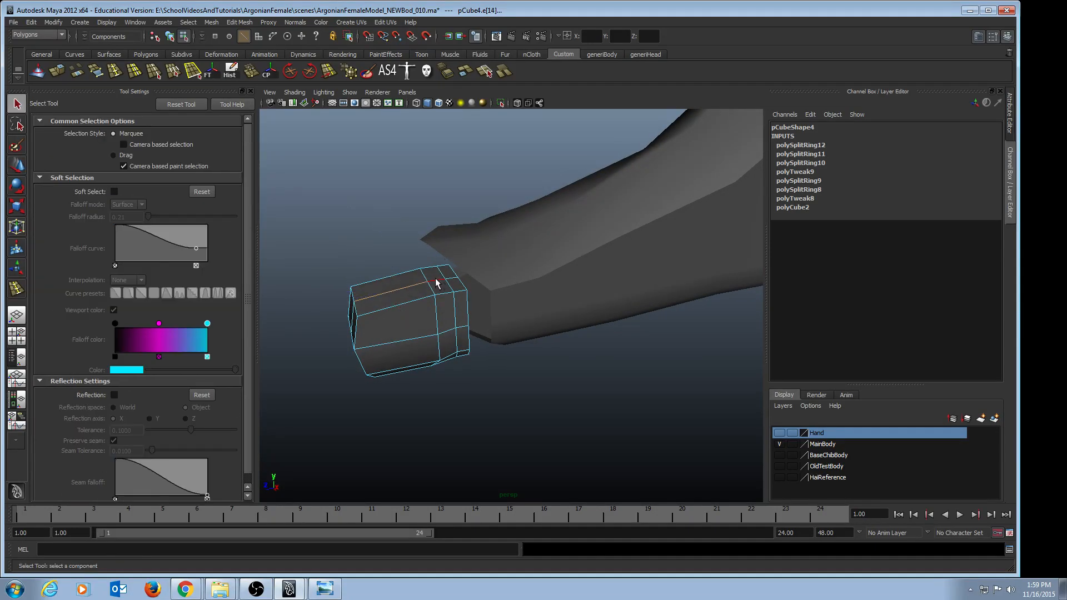
Select the toe cube's middle lengthwise edges over its top and front and scale them outward to about 1.055
alt+drag(436, 283, 420, 266)
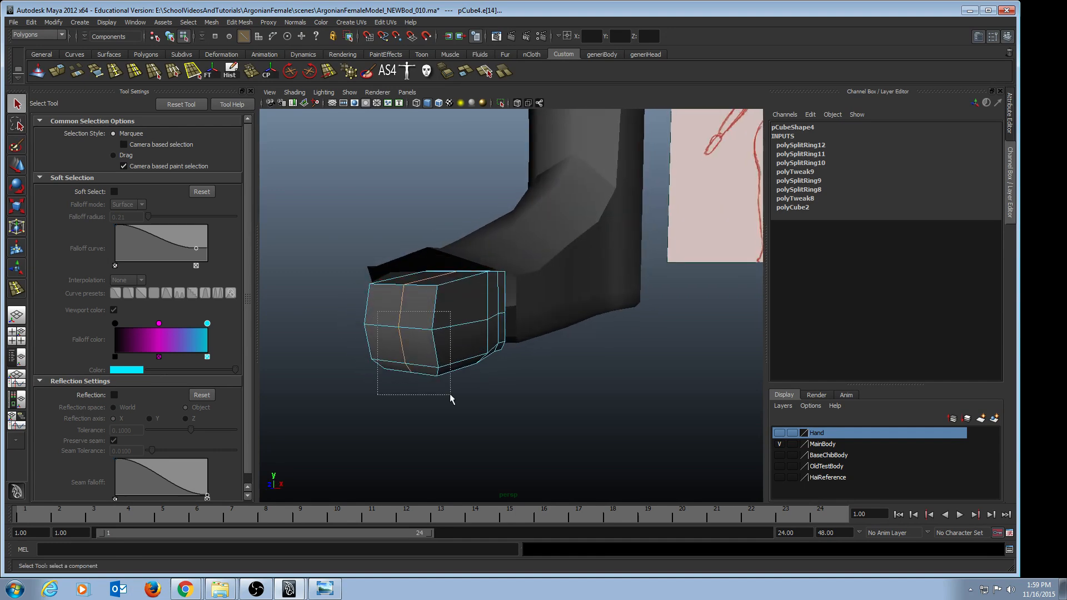
alt+drag(524, 333, 374, 345)
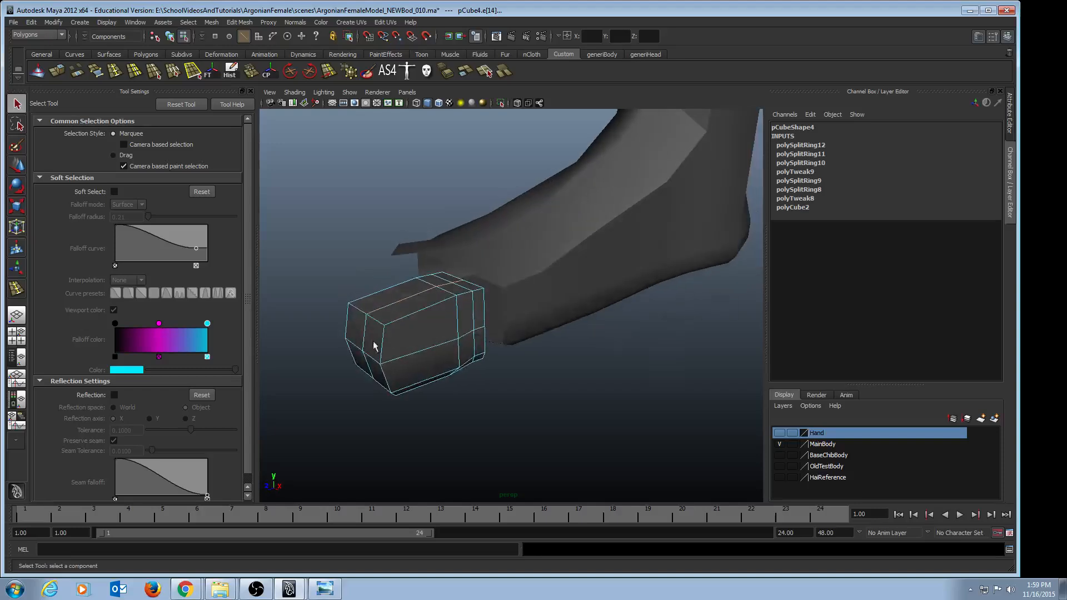
key(r)
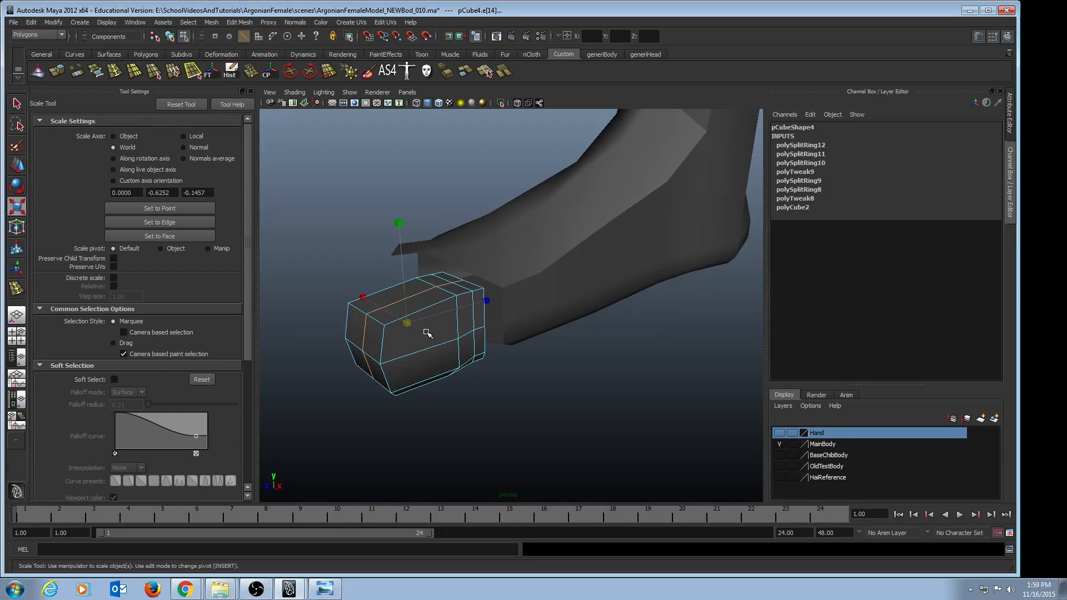
click(488, 302)
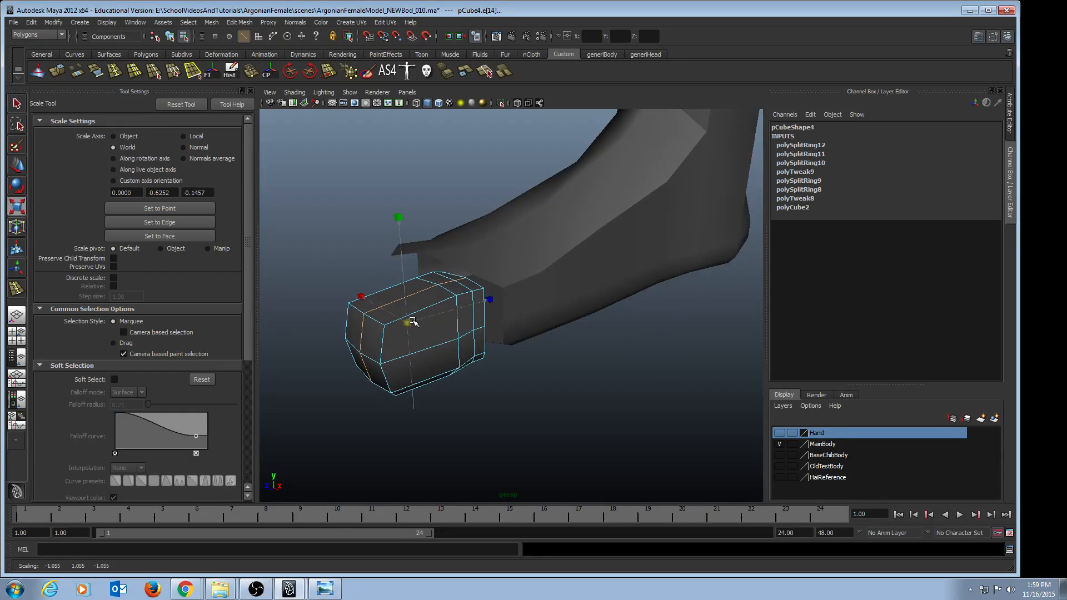
Try to move a single upper side edge of the toe cube inward along X
alt+drag(411, 320, 470, 332)
key(w)
click(456, 289)
key(q)
click(466, 330)
key(ctrl+z)
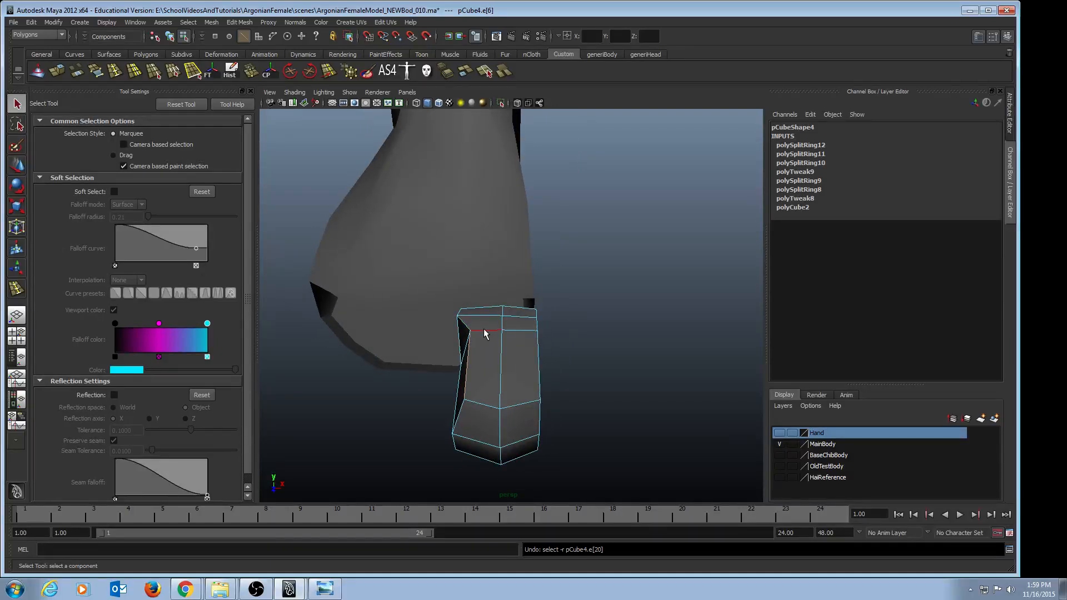
key(ctrl+z)
Extend the selection along the same upper side of the toe cube to the foot end and move these edges inward along X
shift+click(457, 324)
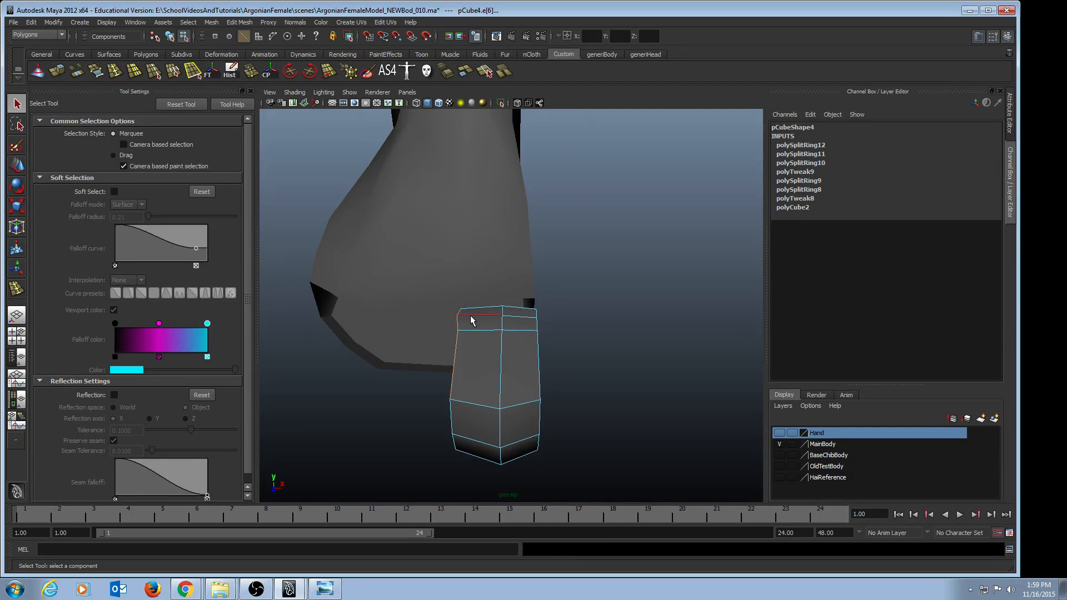
key(w)
drag(525, 349, 532, 351)
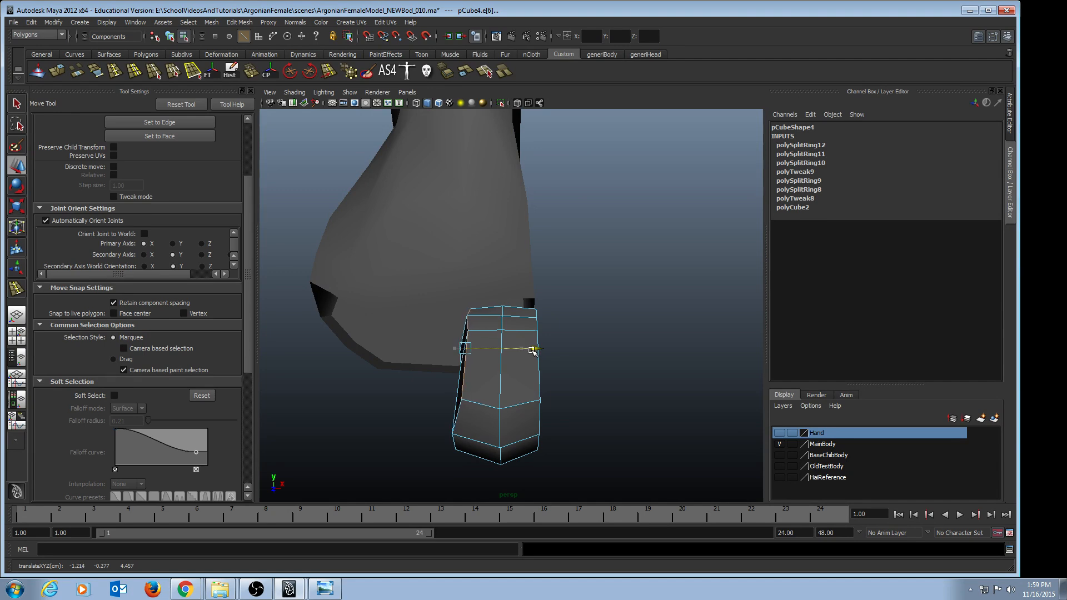
alt+drag(471, 388, 498, 370)
click(492, 364)
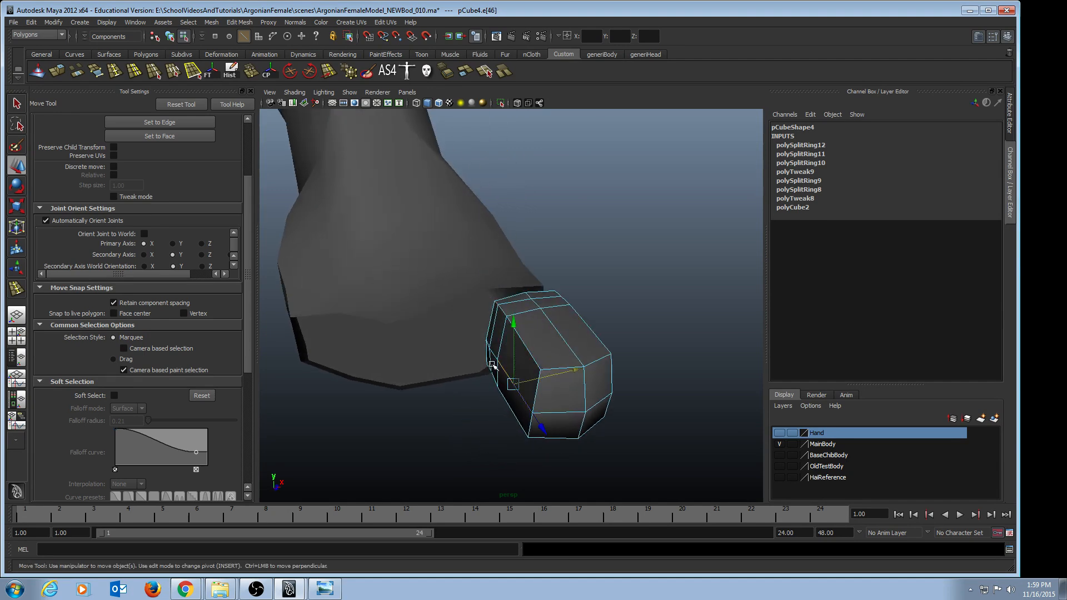
shift+click(493, 357)
scroll(489, 357, up, 3)
alt+drag(478, 368, 527, 378)
shift+click(531, 366)
alt+drag(627, 408, 562, 393)
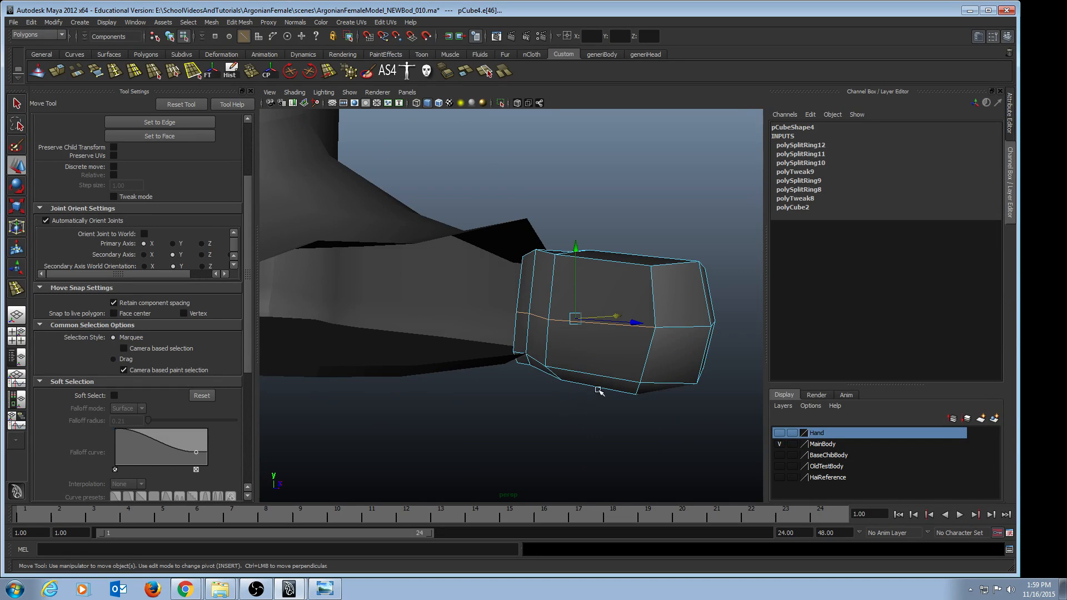
Try to reposition the lower edges along the same side of the toe cube
click(582, 383)
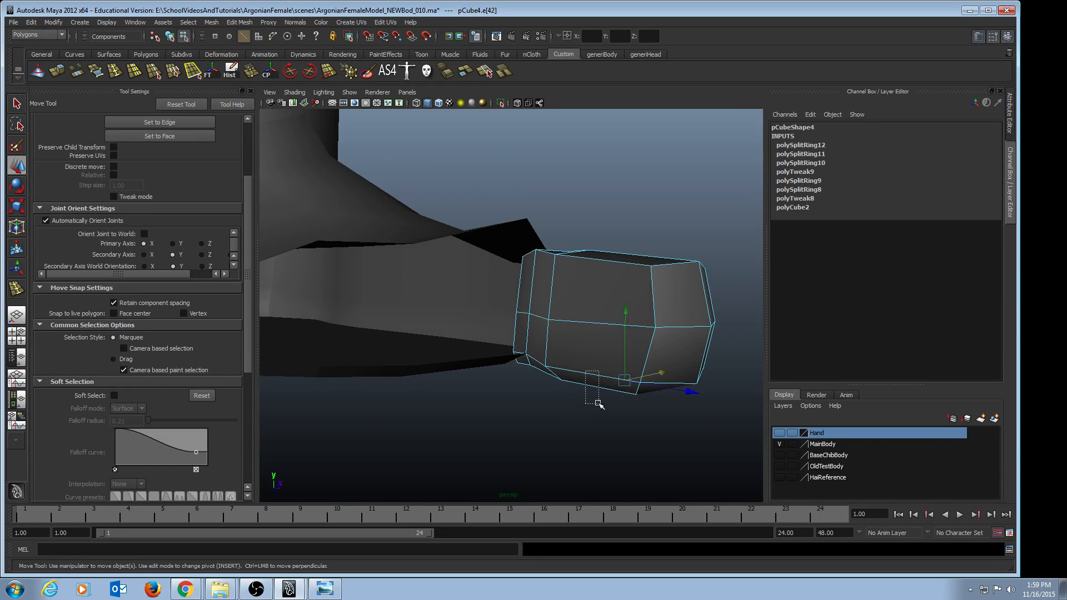
drag(598, 403, 598, 404)
alt+drag(529, 386, 554, 374)
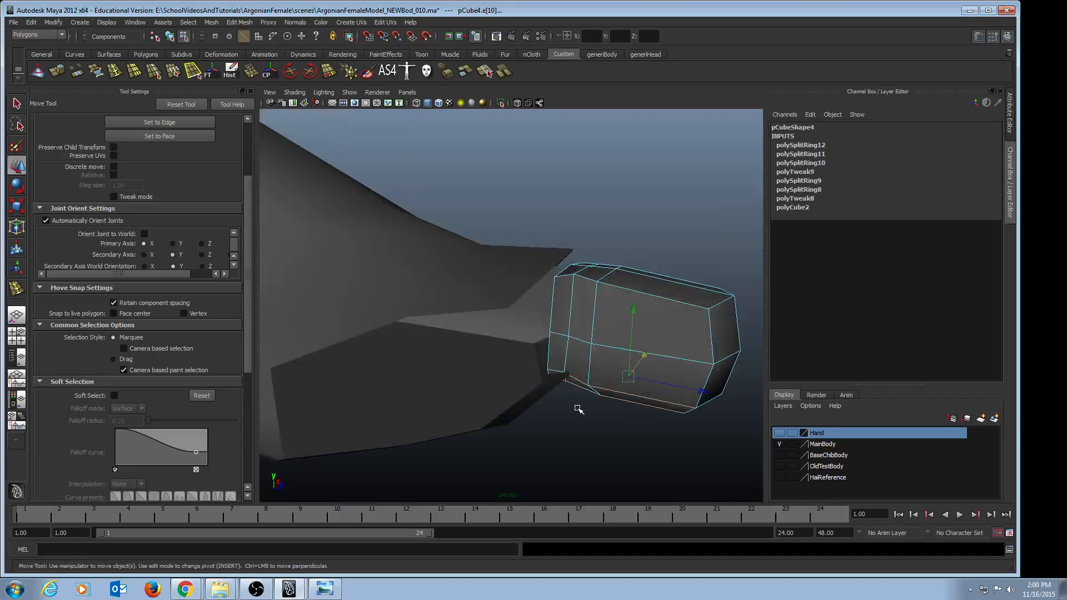
shift+click(556, 371)
alt+drag(631, 429, 556, 345)
shift+click(581, 353)
drag(504, 272, 616, 407)
key(ctrl+z)
Select the upper edges along the toe cube's opposite long side and move them inward along X to taper that side
alt+drag(585, 259, 525, 310)
click(540, 293)
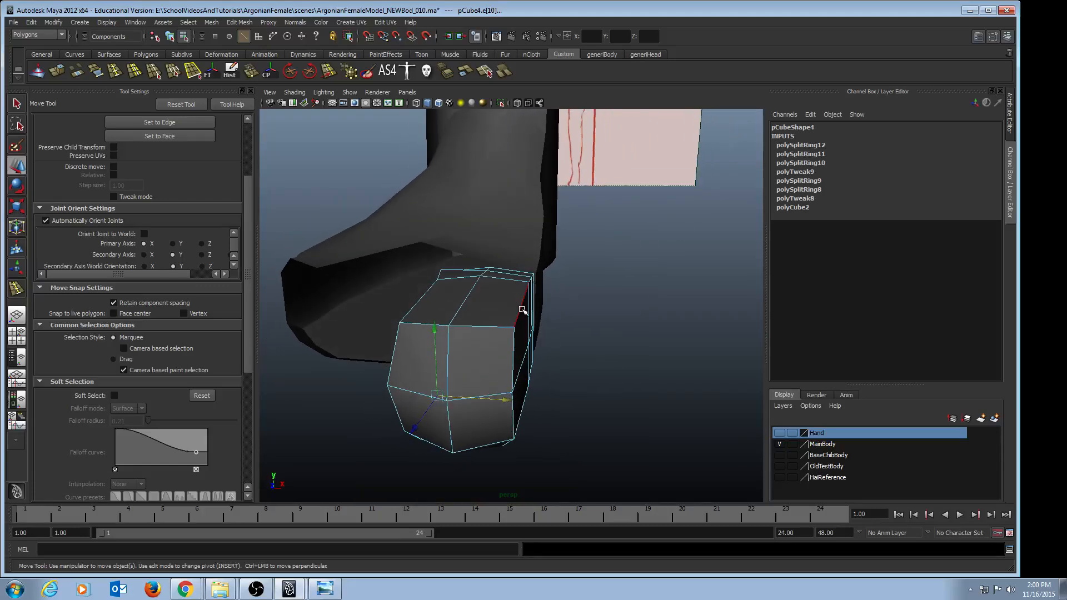
click(522, 308)
alt+drag(594, 310, 506, 349)
shift+click(482, 310)
shift+click(494, 300)
alt+drag(434, 376, 481, 347)
click(510, 313)
alt+drag(559, 318, 543, 351)
key(q)
shift+click(504, 328)
key(w)
alt+drag(539, 362, 562, 364)
key(q)
Scale the whole toe uniformly to 0.922 and move it against the foot opening, to Y -0.434 and Z 4.413
right_drag(484, 323, 502, 313)
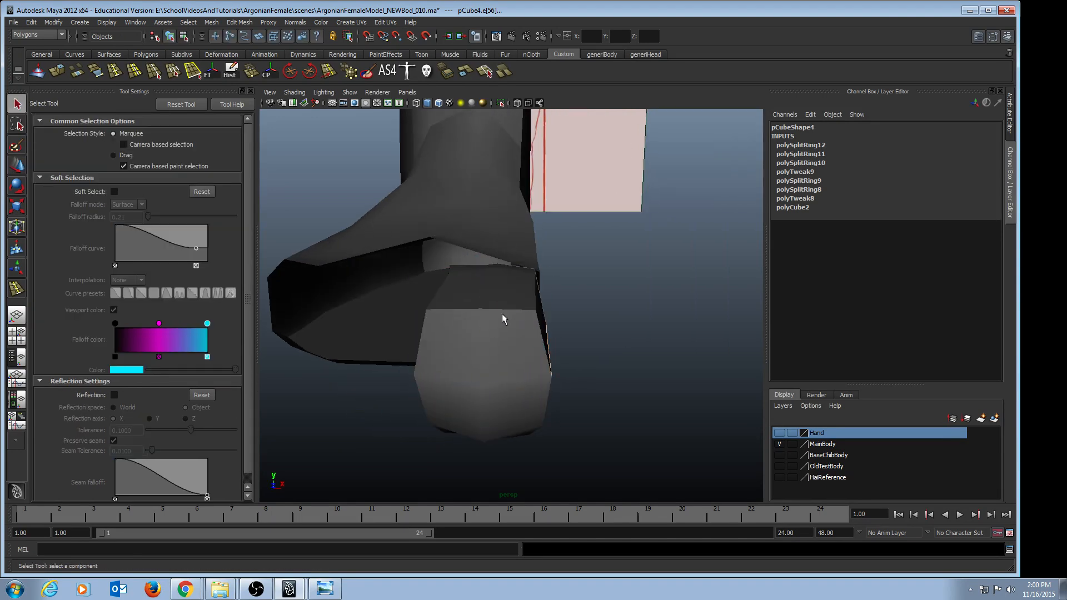
click(502, 313)
alt+drag(578, 325, 558, 380)
key(r)
click(569, 385)
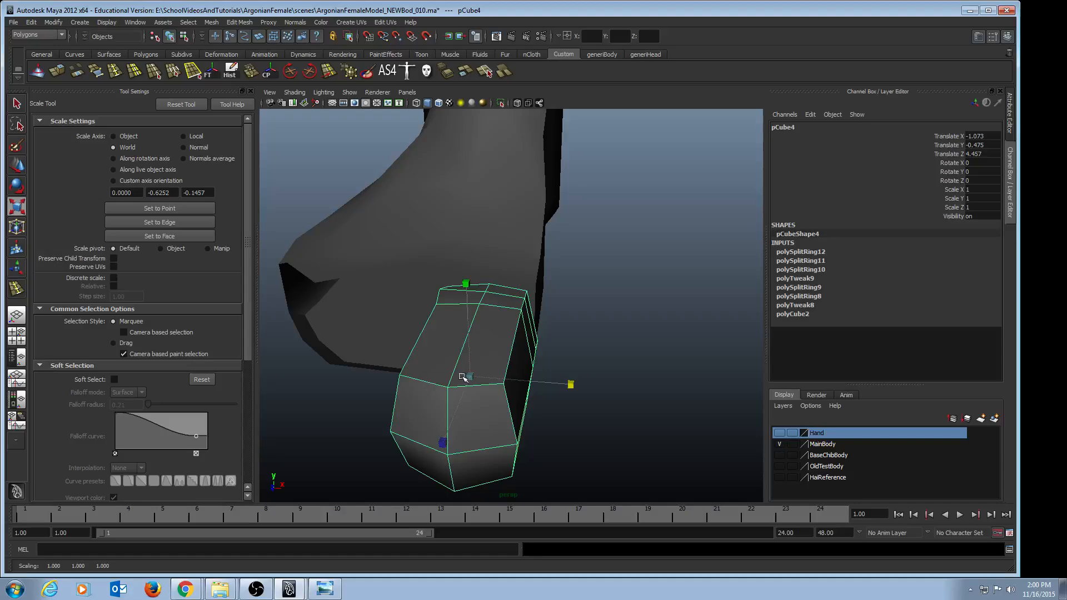
drag(463, 378, 372, 326)
key(w)
drag(305, 318, 576, 296)
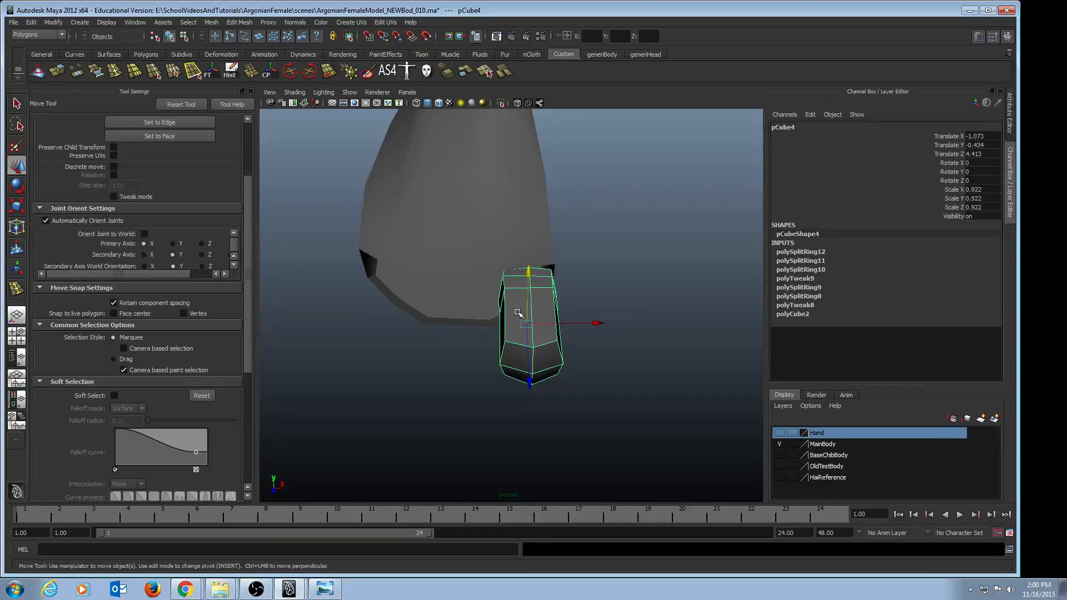
Delete the toe's construction history and place a duplicate of the toe alongside it at X -1.44
key(4)
key(5)
key(ctrl+d)
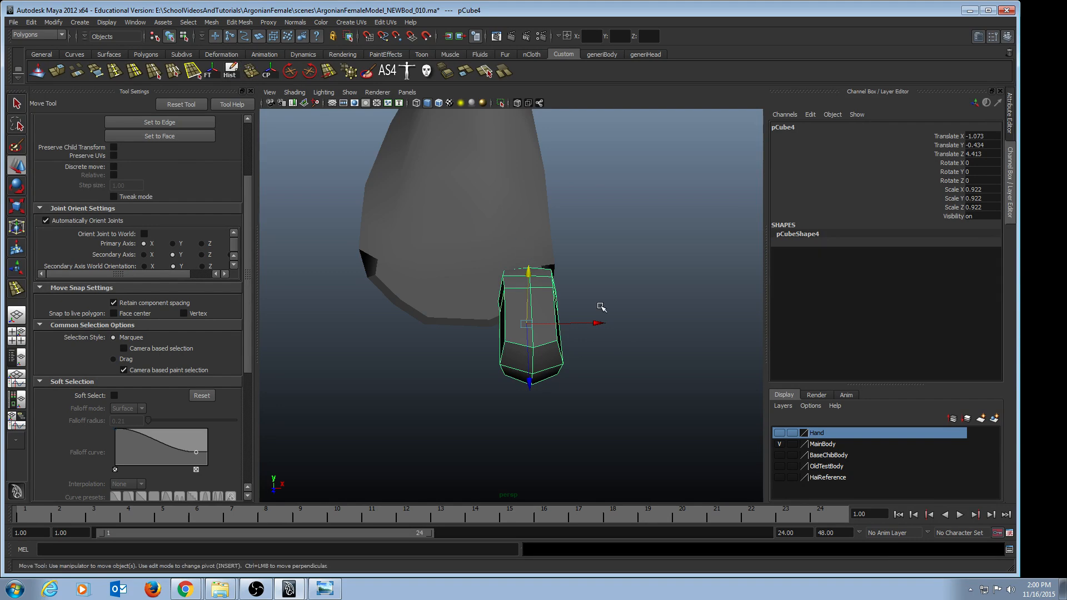
drag(597, 323, 532, 323)
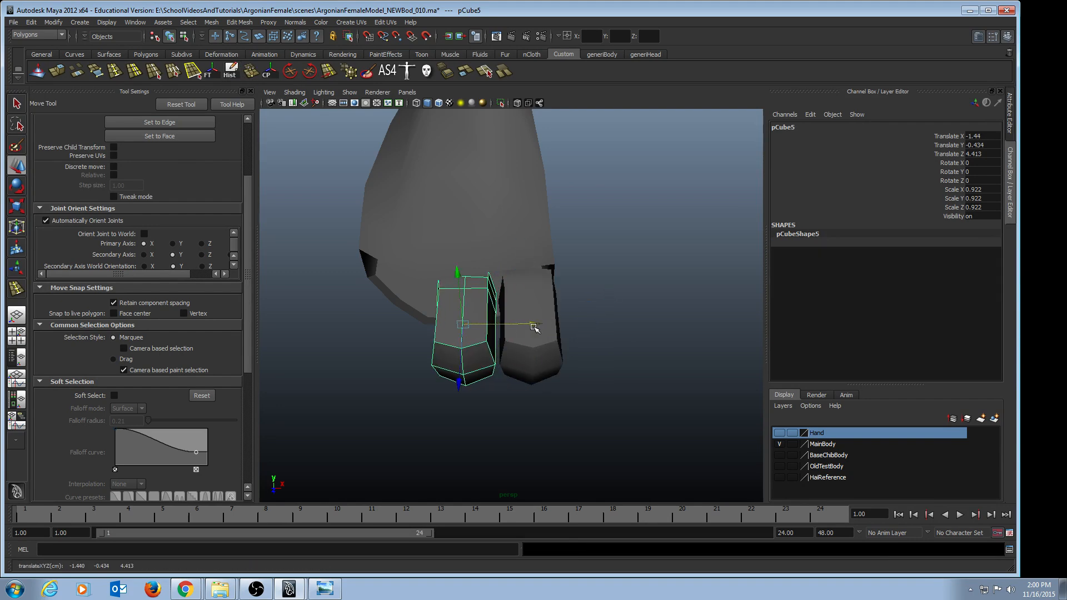
Scale the second toe uniformly to 0.756 and move it against the foot opening at Y -0.478 and Z 4.456
key(r)
click(565, 324)
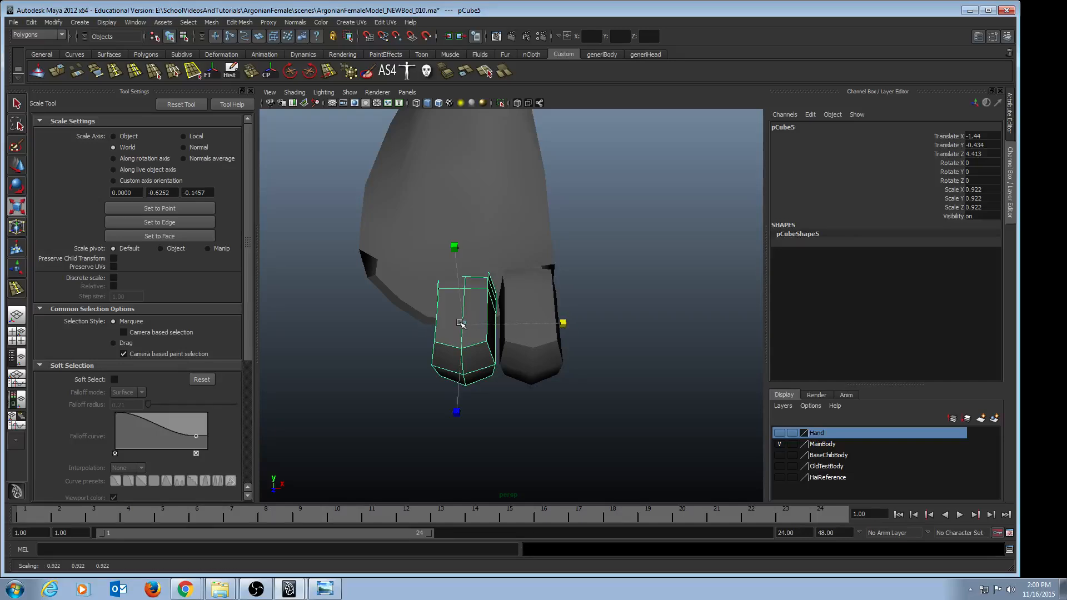
drag(461, 323, 556, 239)
key(w)
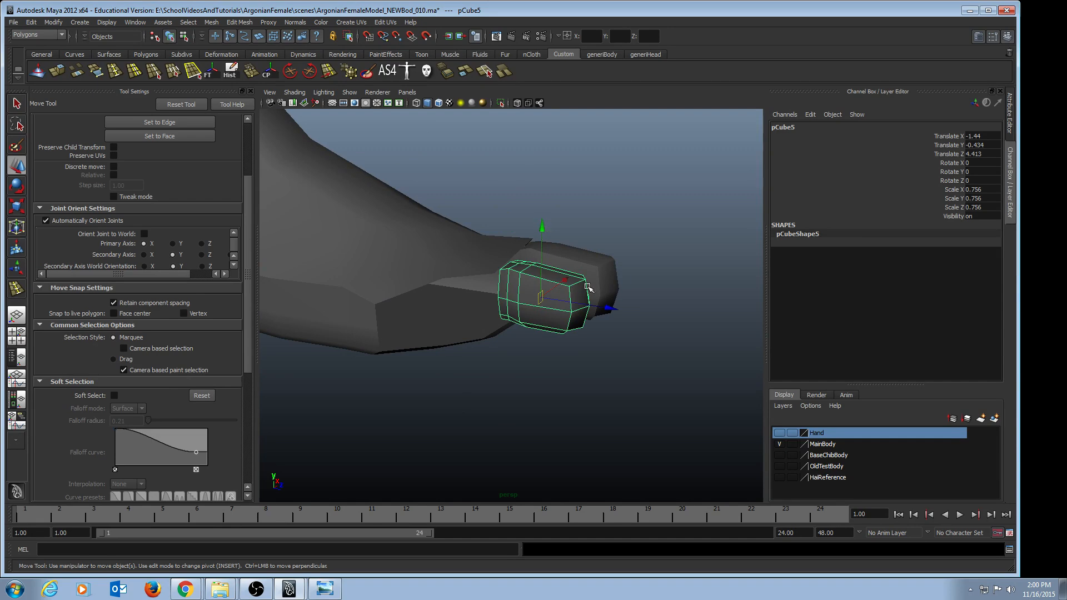
drag(609, 310, 528, 278)
click(531, 275)
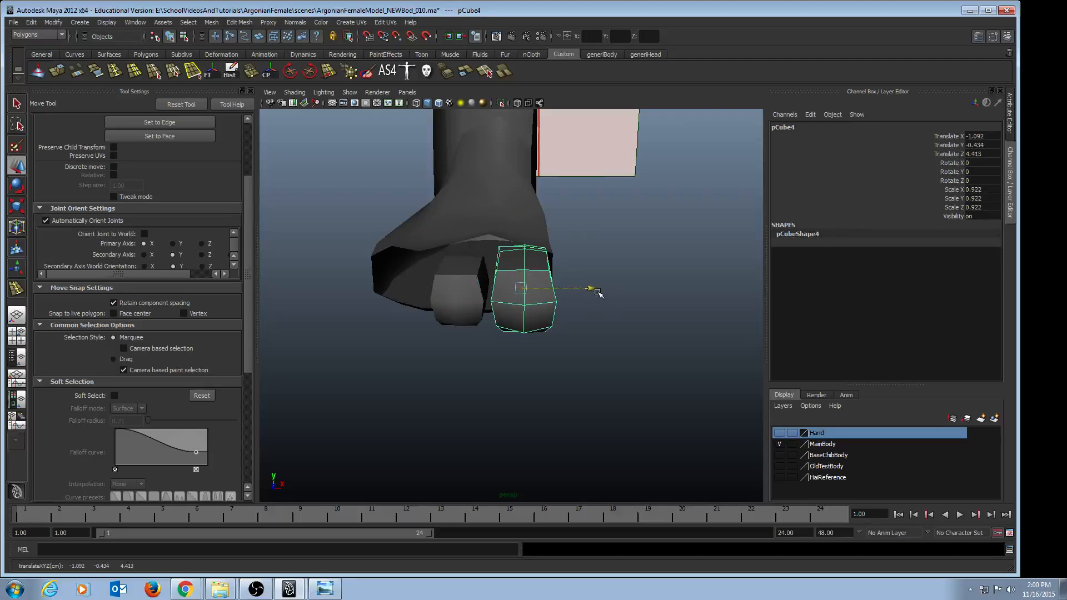
click(470, 285)
alt+drag(452, 290, 484, 269)
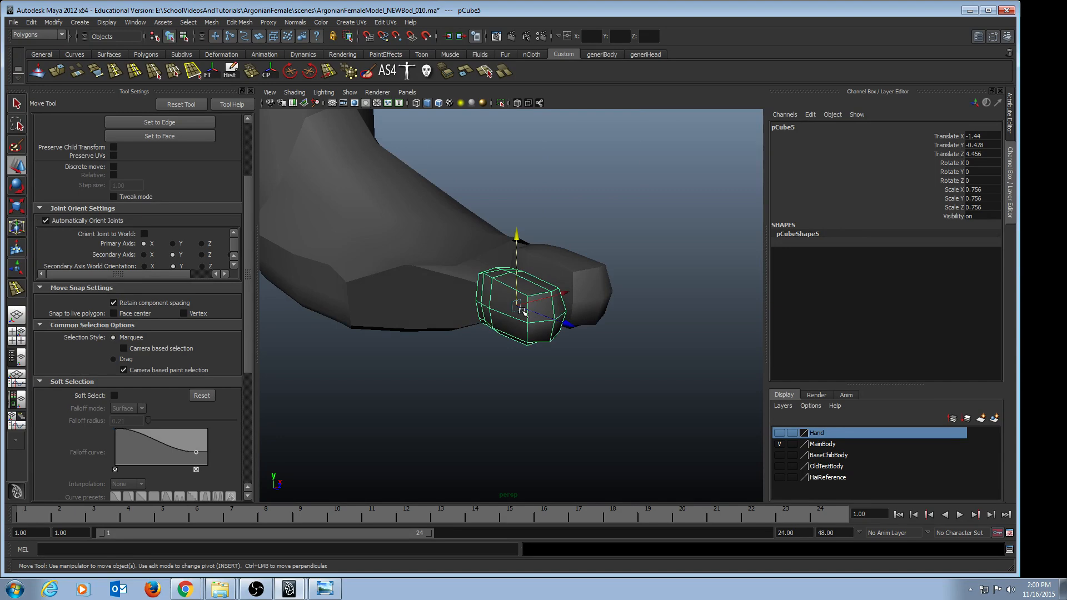
Duplicate the second toe, place the copy beside it at X -1.728 as the third toe and scale it uniformly to 0.642
key(ctrl+d)
alt+drag(502, 357, 532, 347)
drag(558, 306, 444, 332)
key(r)
key(w)
drag(508, 303, 514, 311)
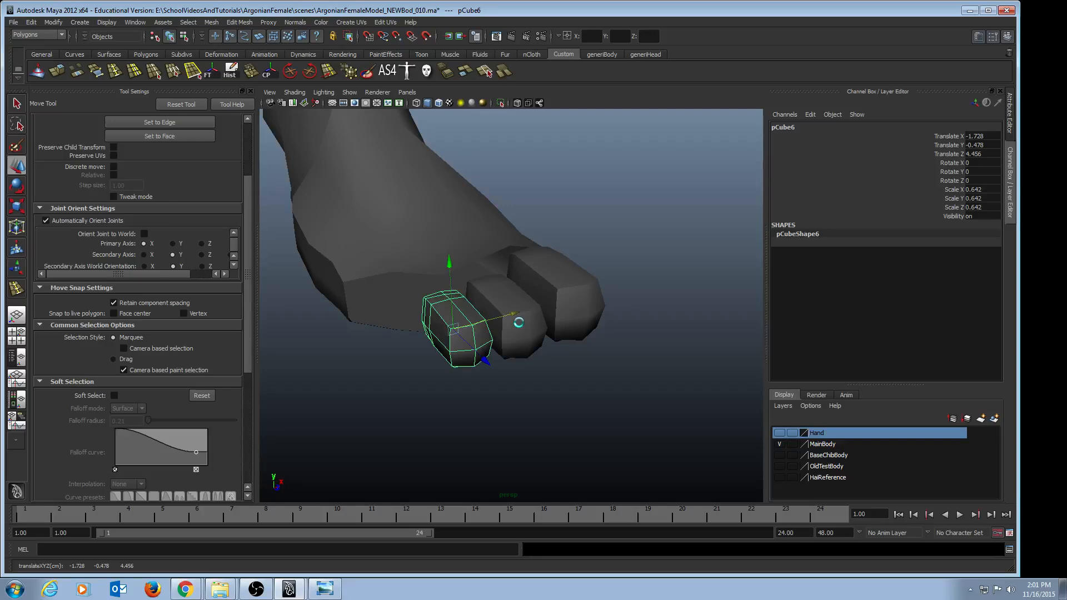
key(q)
click(519, 326)
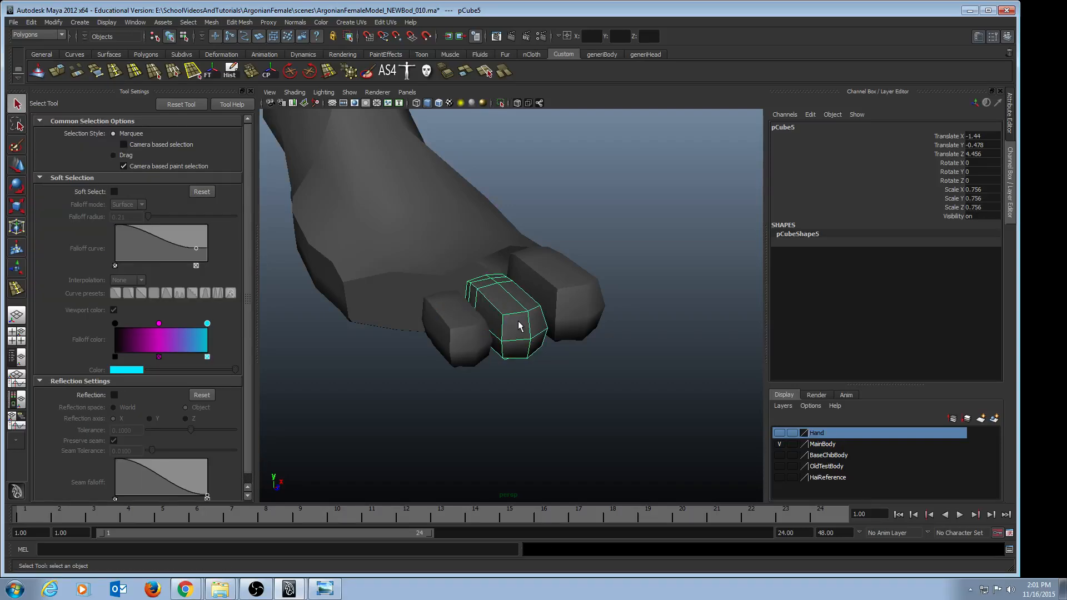
Duplicate the third toe, place the fourth toe beside it at X -1.987 and scale it uniformly to 0.493
click(470, 331)
key(w)
drag(511, 312, 469, 326)
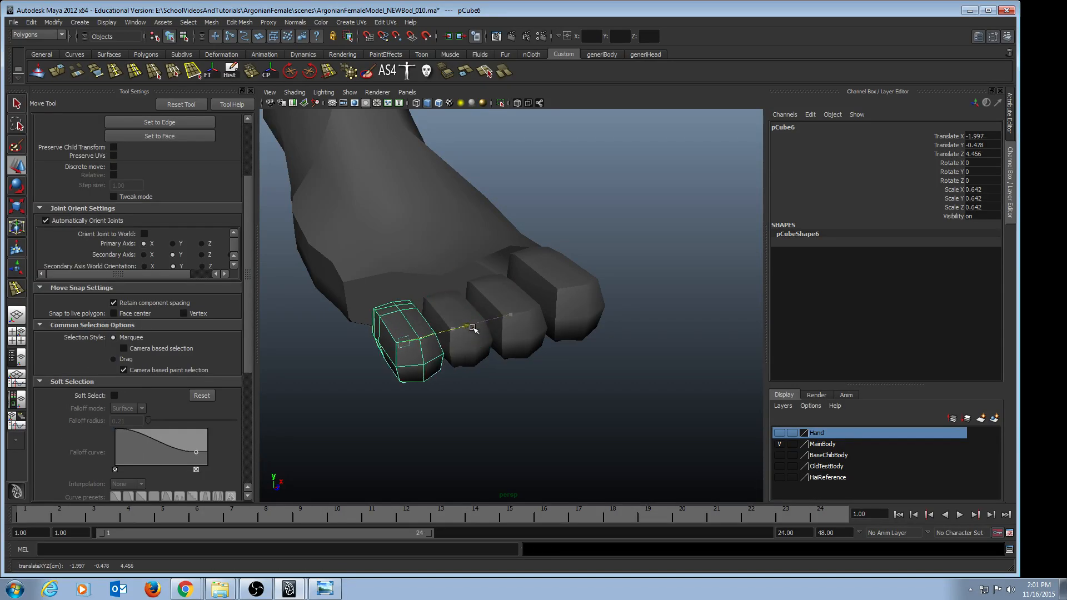
key(e)
key(r)
click(496, 320)
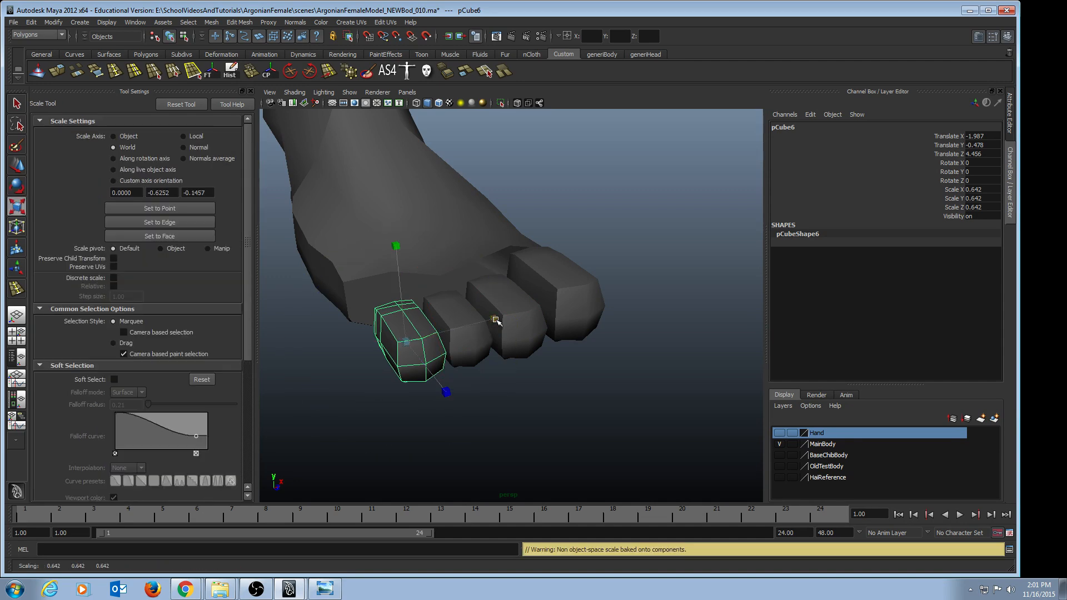
drag(409, 340, 394, 343)
key(w)
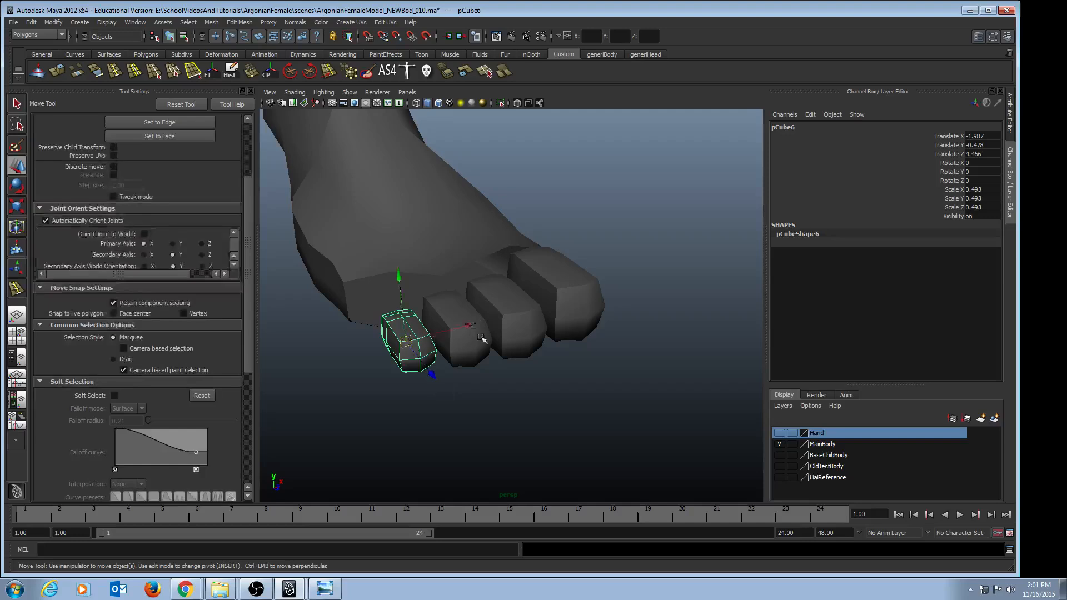
Shift the fourth toe to X -1.959 and place a duplicate of it at X -2.167 as the little toe
drag(471, 324, 493, 380)
key(ctrl+d)
key(e)
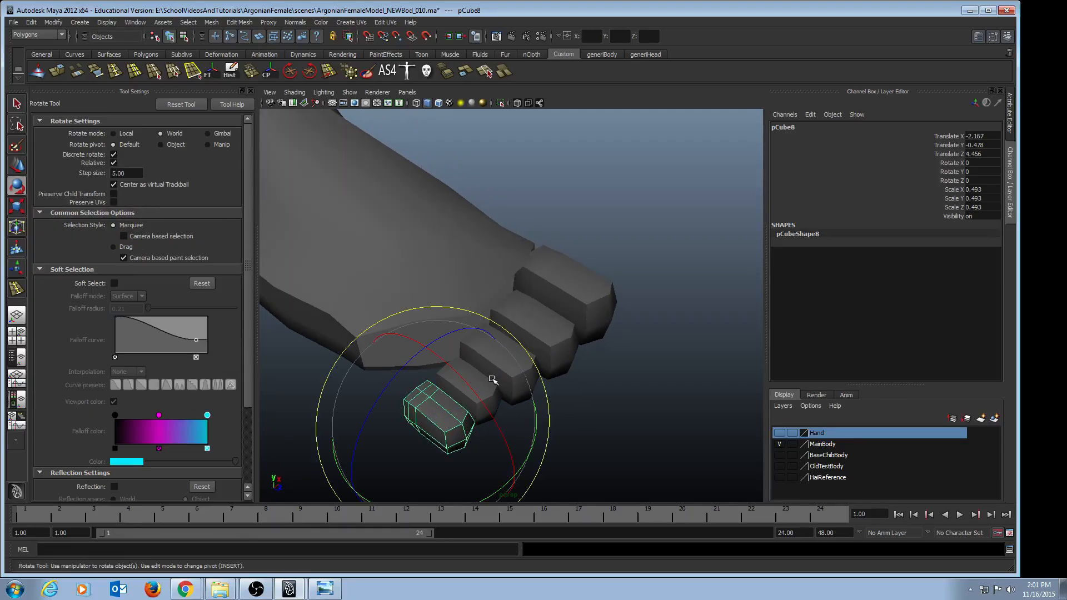
drag(499, 488, 489, 432)
key(w)
click(472, 388)
key(e)
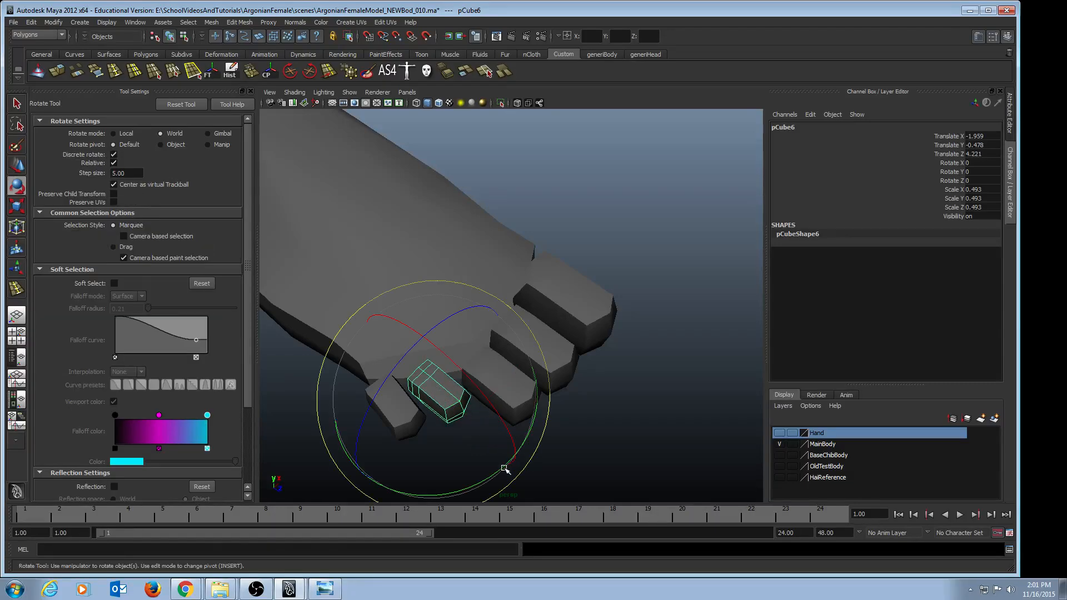
key(z)
key(z)
key(z)
key(z)
key(z)
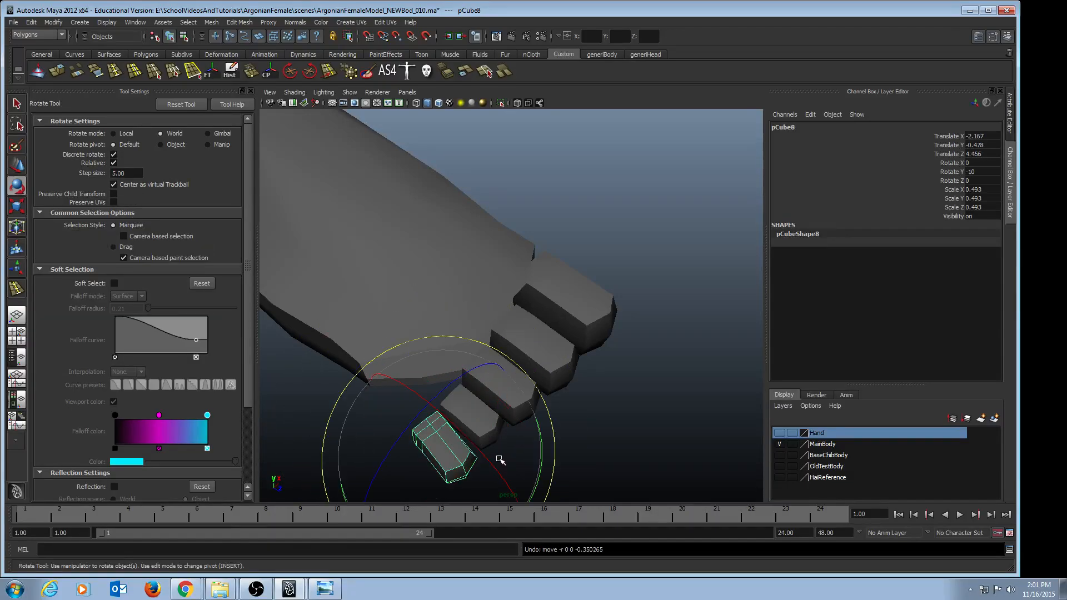
key(z)
Move the little toe back along Z to 4.078 and bring the fourth toe back toward the foot along Z
alt+drag(500, 461, 463, 417)
key(w)
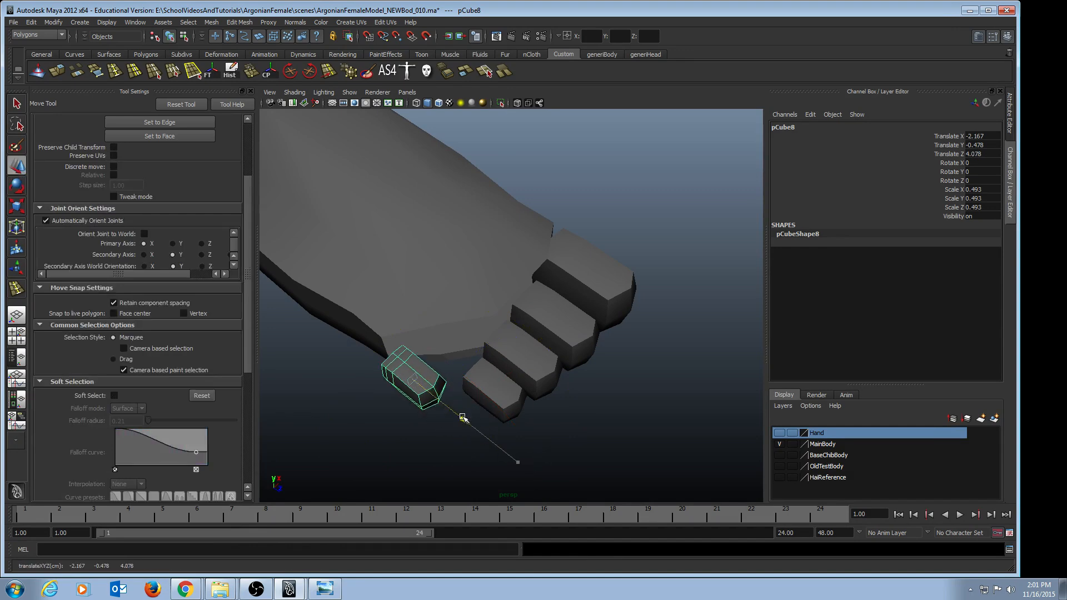
click(507, 394)
drag(549, 430, 484, 384)
Scale the little toe uniformly to 0.44
click(378, 356)
key(r)
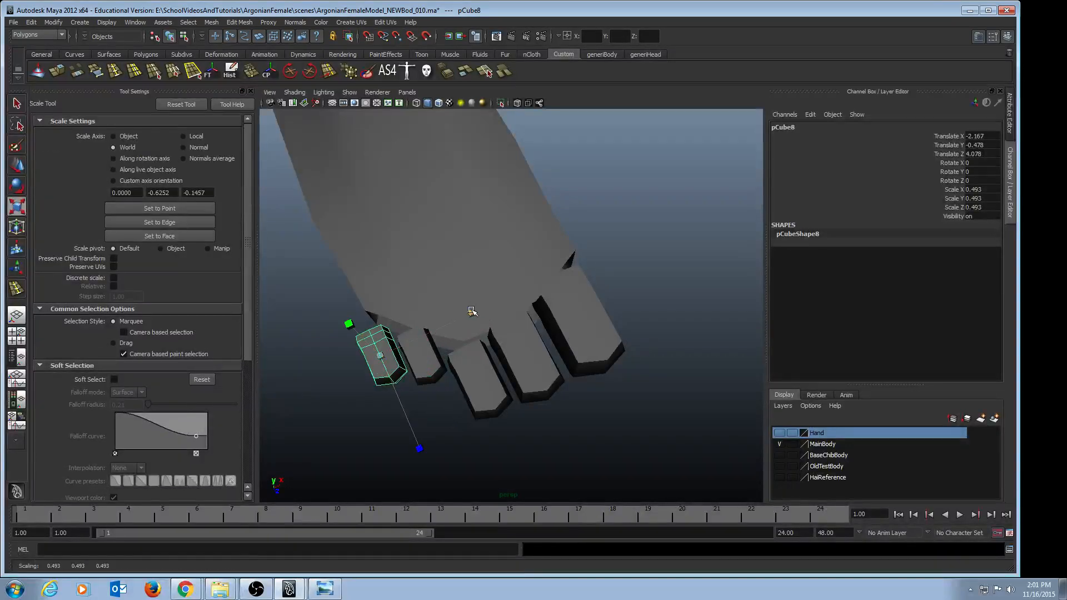
drag(384, 359, 544, 320)
key(w)
Shift the third toe to X -1.702 and move the fourth toe closer to it at X -1.924 and Z 4.279
click(541, 369)
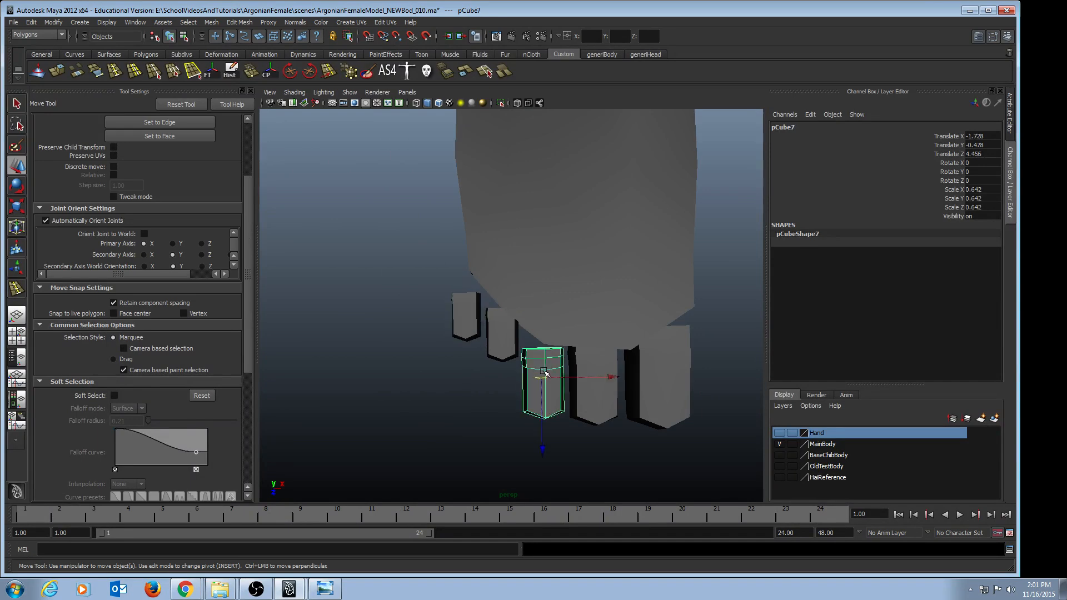
mouse_move(541, 369)
alt+mouse_down()
mouse_move(547, 361)
mouse_move(551, 376)
alt+mouse_up()
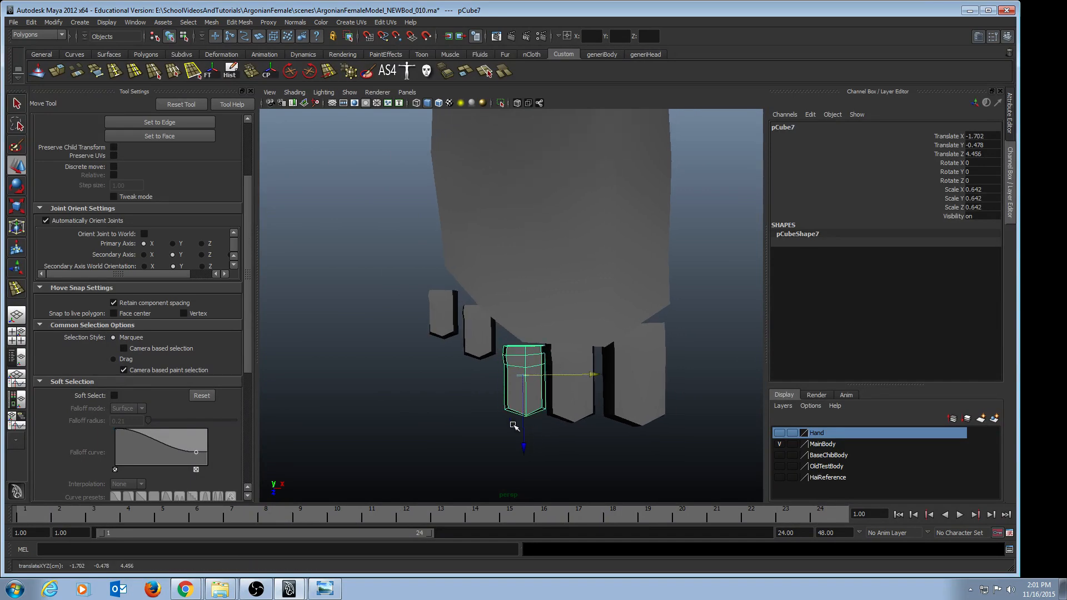
click(491, 341)
drag(479, 405, 482, 420)
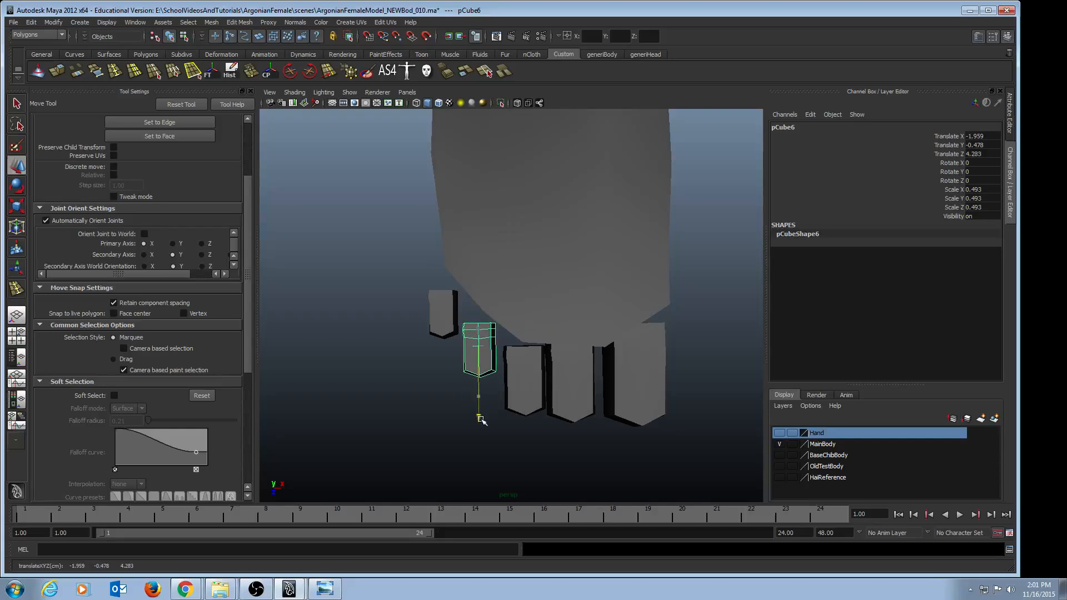
drag(546, 344, 556, 345)
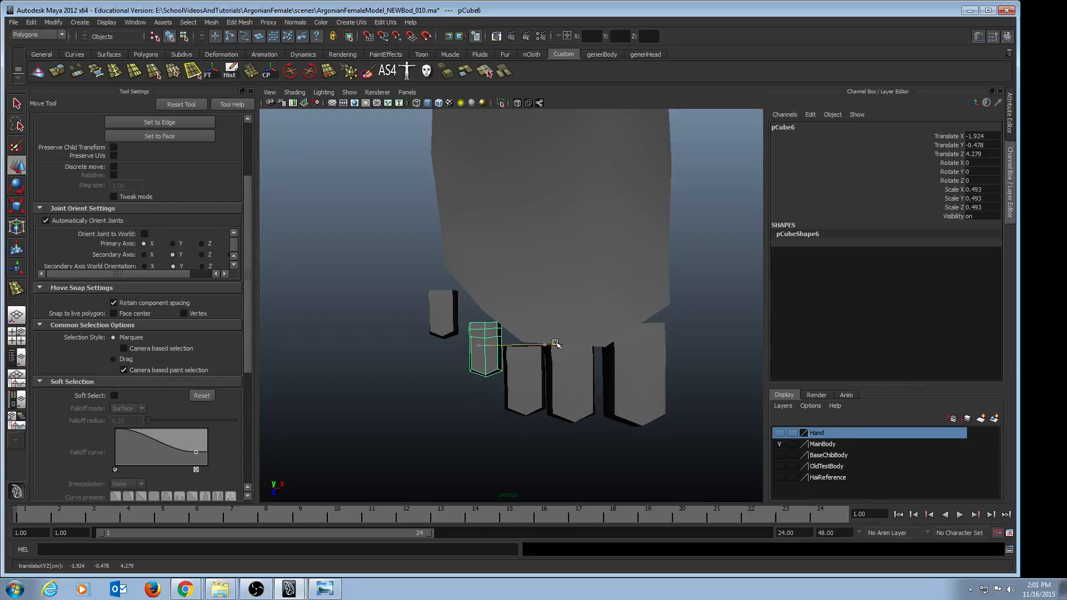
Move the little toe closer to the fourth toe at X -2.102 and bring it forward along Z
click(449, 323)
drag(444, 381, 441, 411)
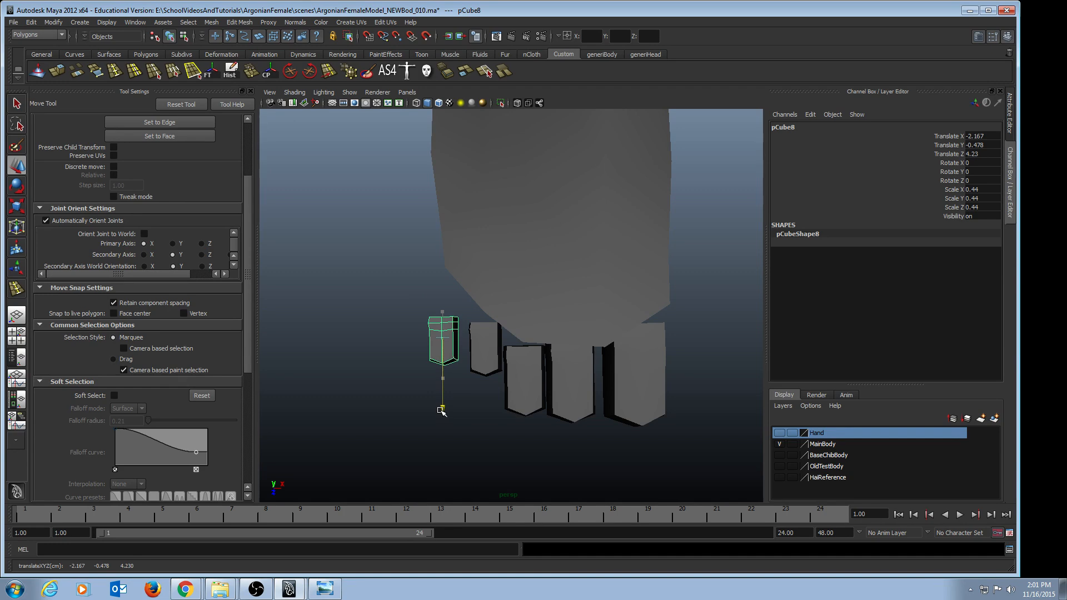
drag(513, 337, 525, 334)
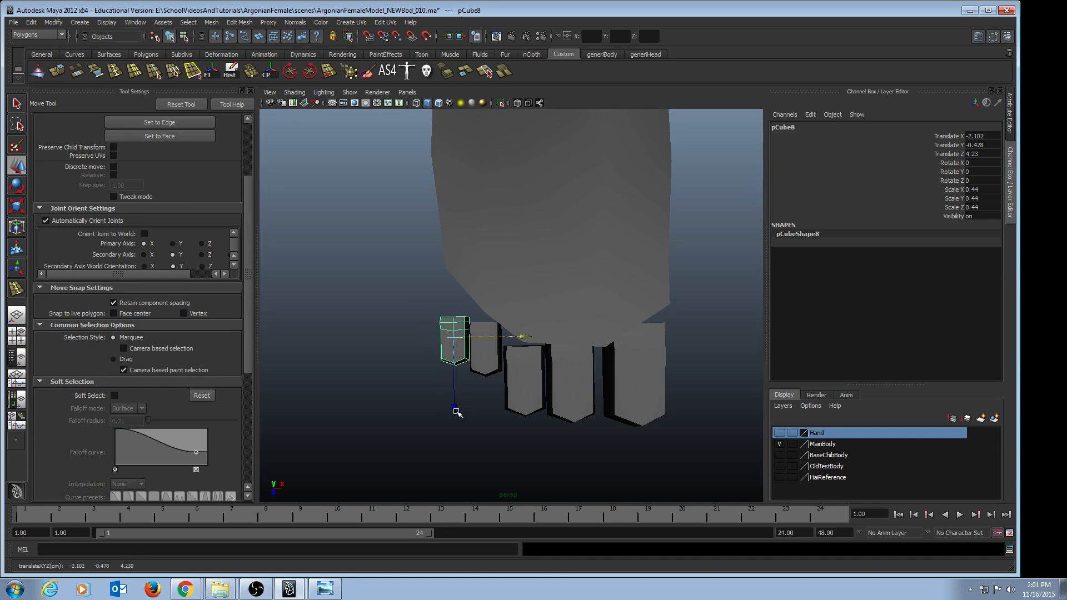
drag(456, 412, 456, 402)
Move the foot mesh's outer front corner vertices forward to the little toe and the side vertex behind them outward to X -2.129
click(469, 279)
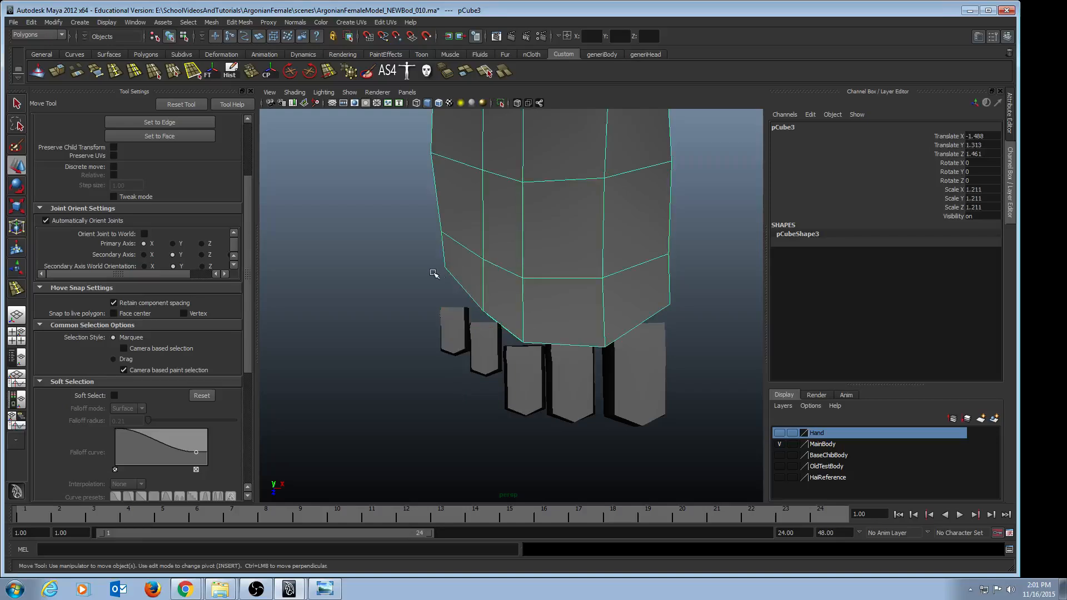
key(F9)
drag(432, 260, 450, 362)
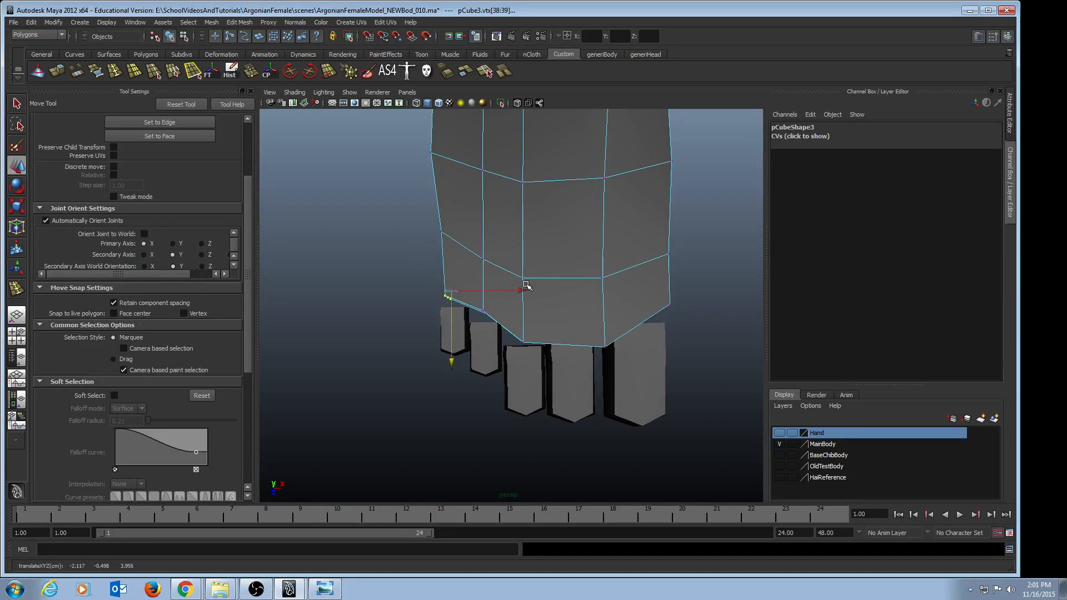
click(441, 231)
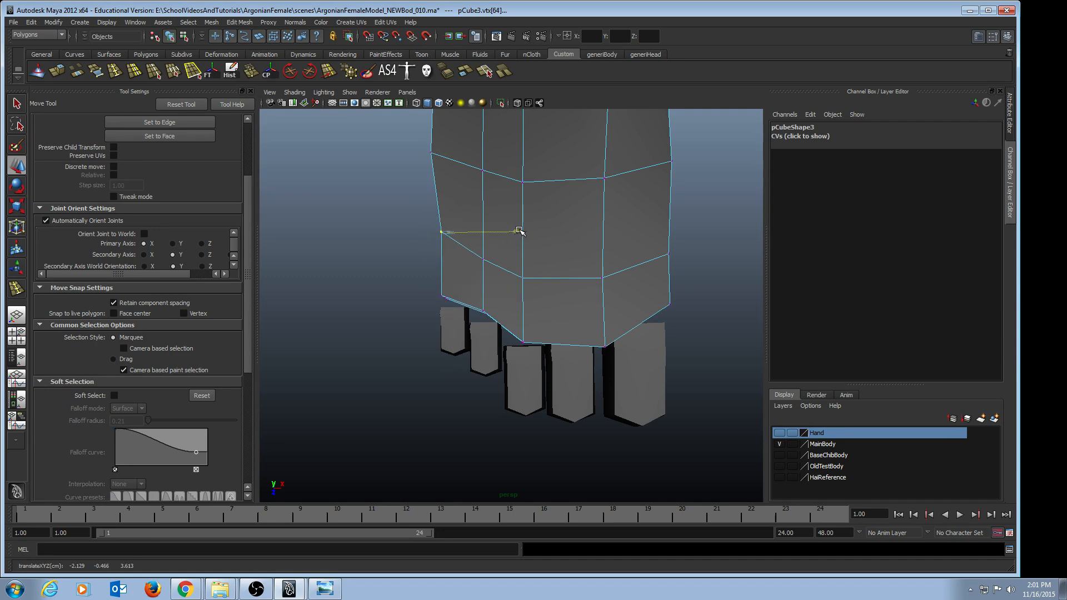
Move the front-edge vertices between the two outermost toes outward to X -1.960 and shift the vertex behind them outward to match
drag(476, 301, 496, 322)
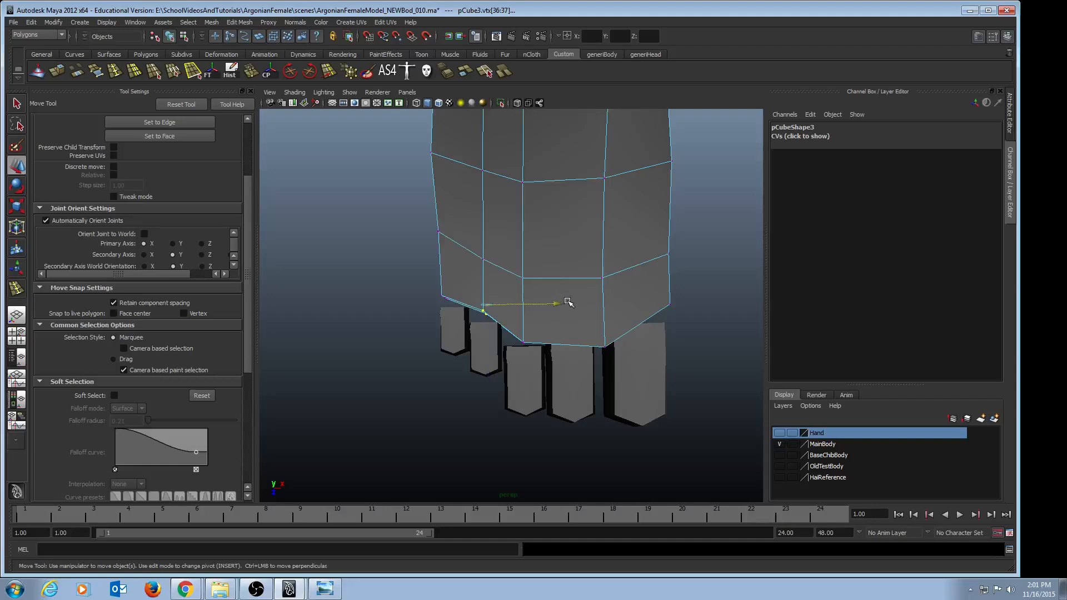
drag(568, 302, 559, 305)
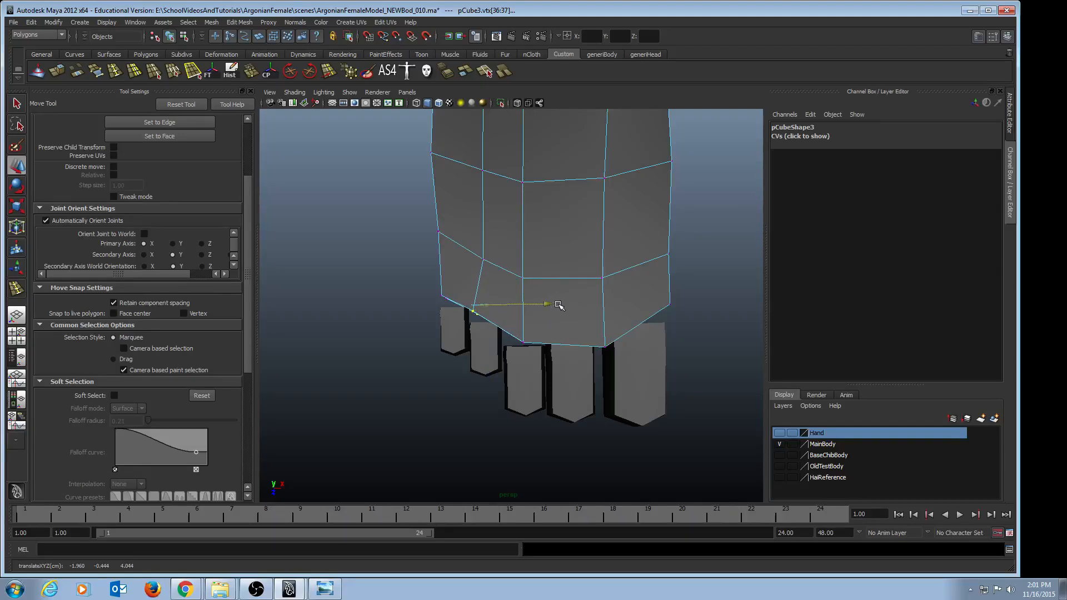
drag(467, 256, 542, 264)
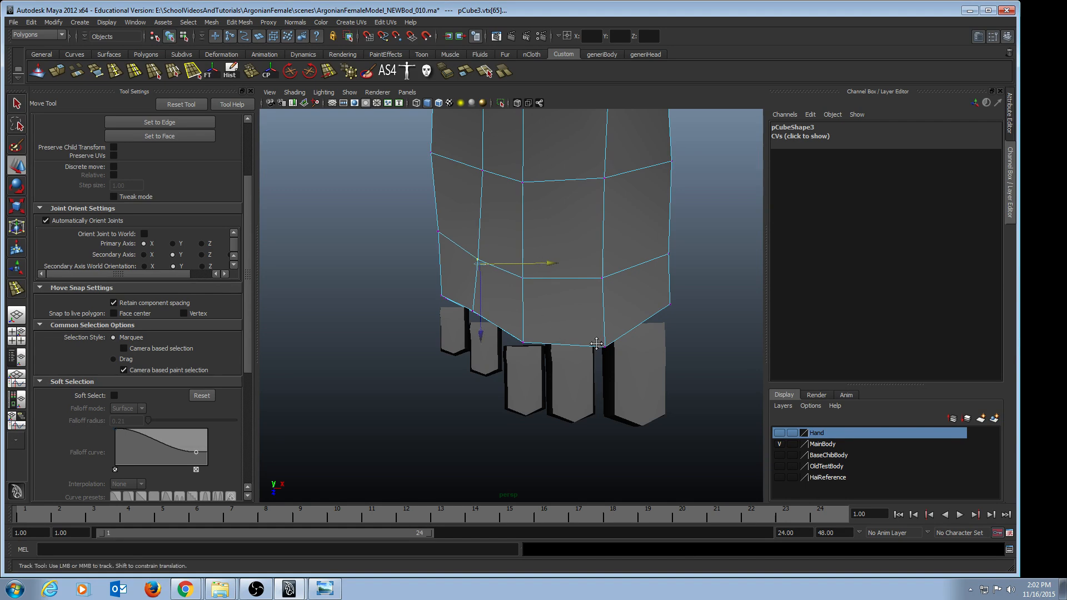
alt+drag(572, 339, 582, 343)
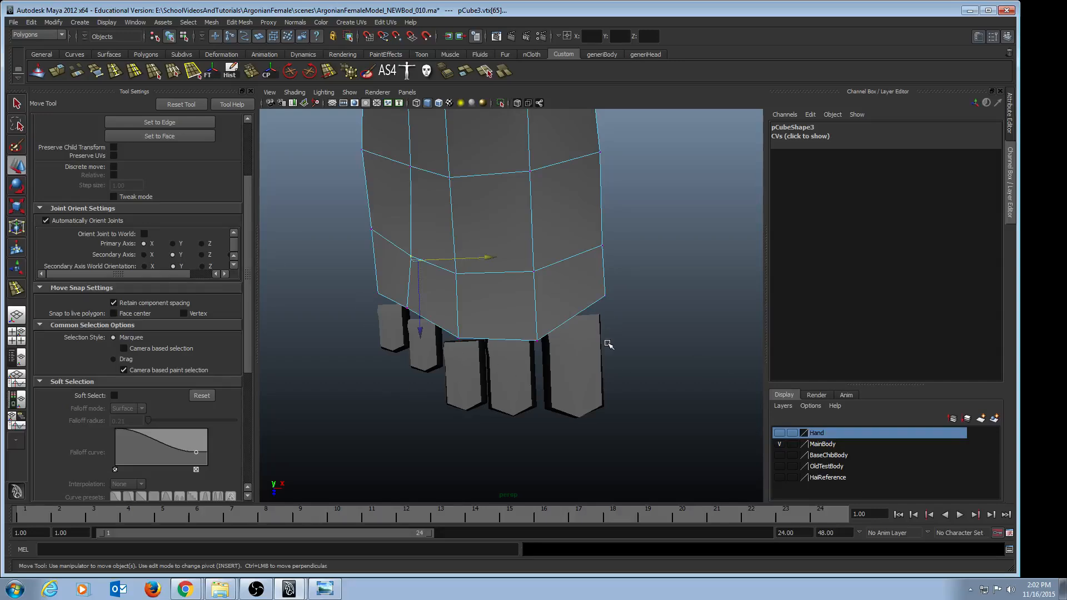
alt+middle_drag(526, 313, 538, 325)
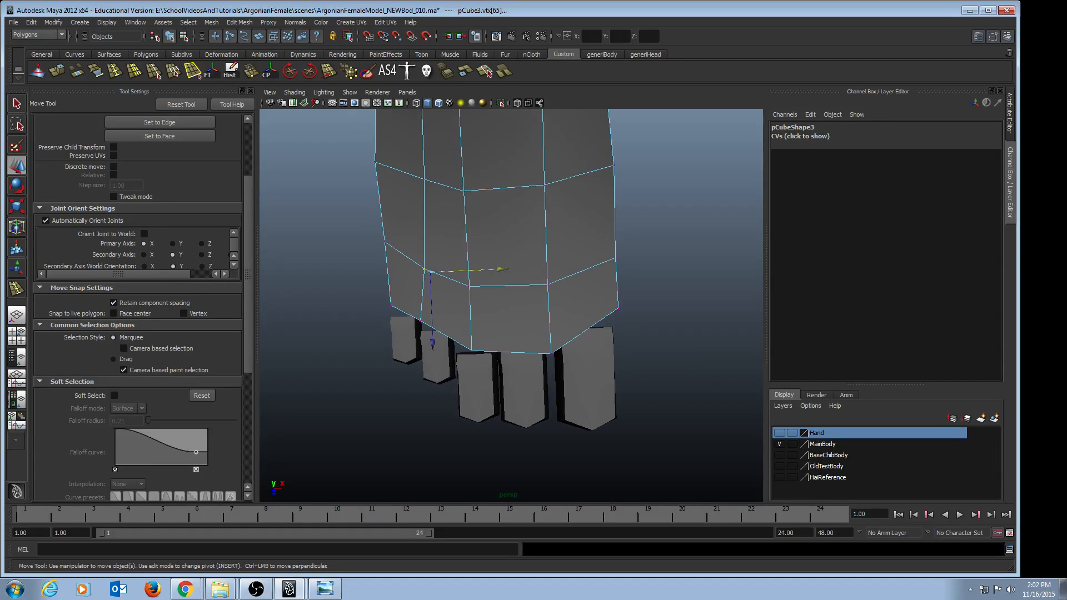